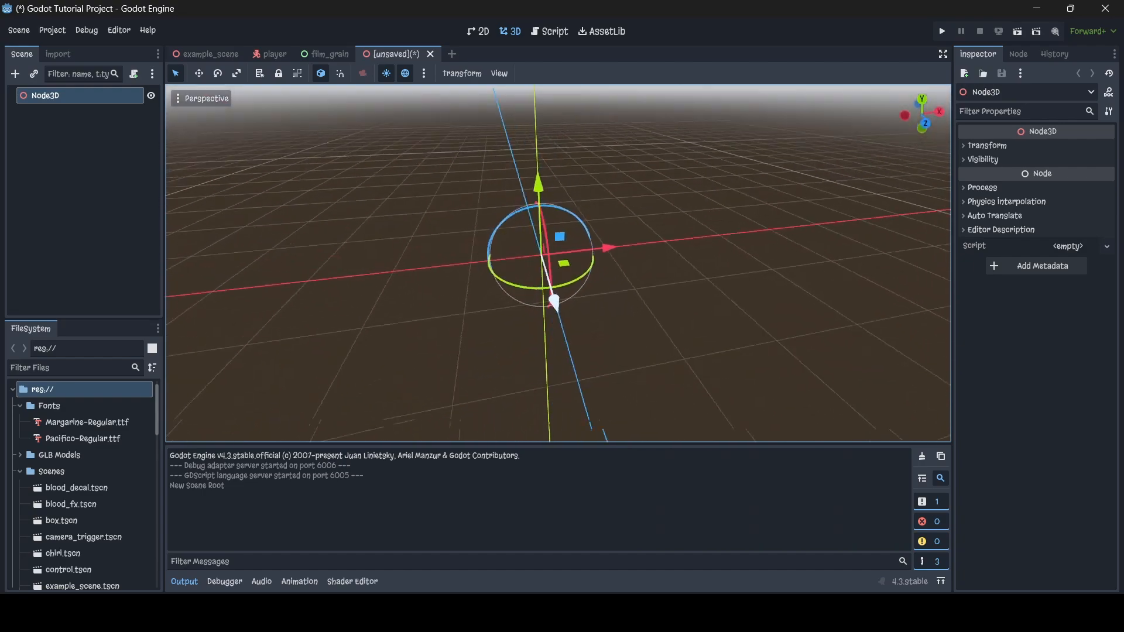
Step: Add a MeshInstance3D as a child of the Node3D root
right_drag(559, 263, 442, 246)
right_drag(562, 316, 690, 371)
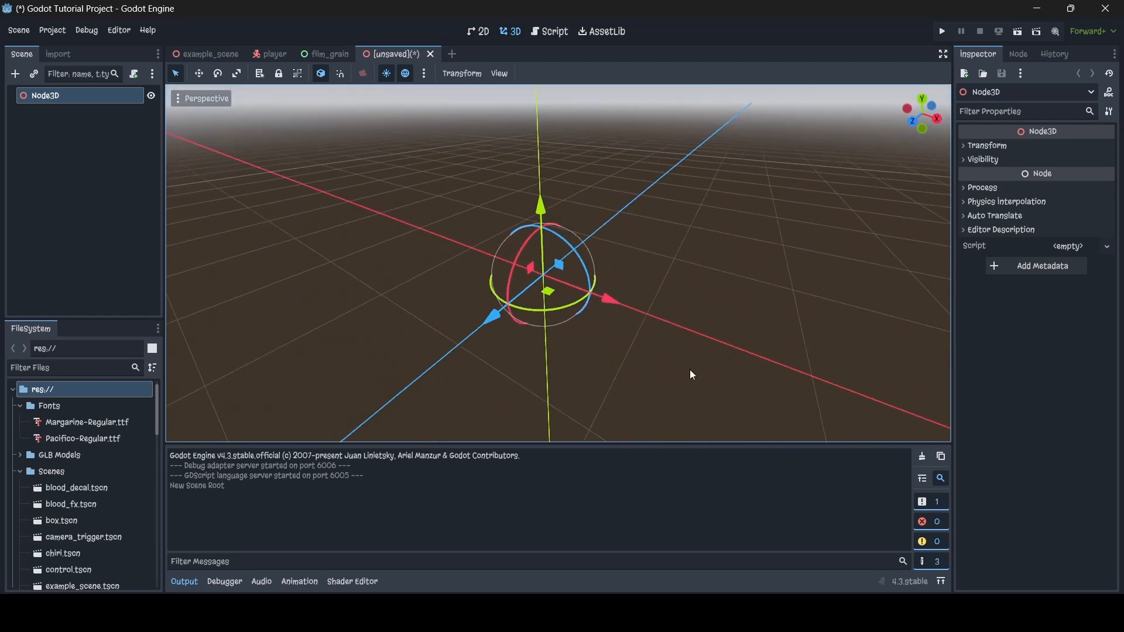
right_click(52, 96)
click(76, 103)
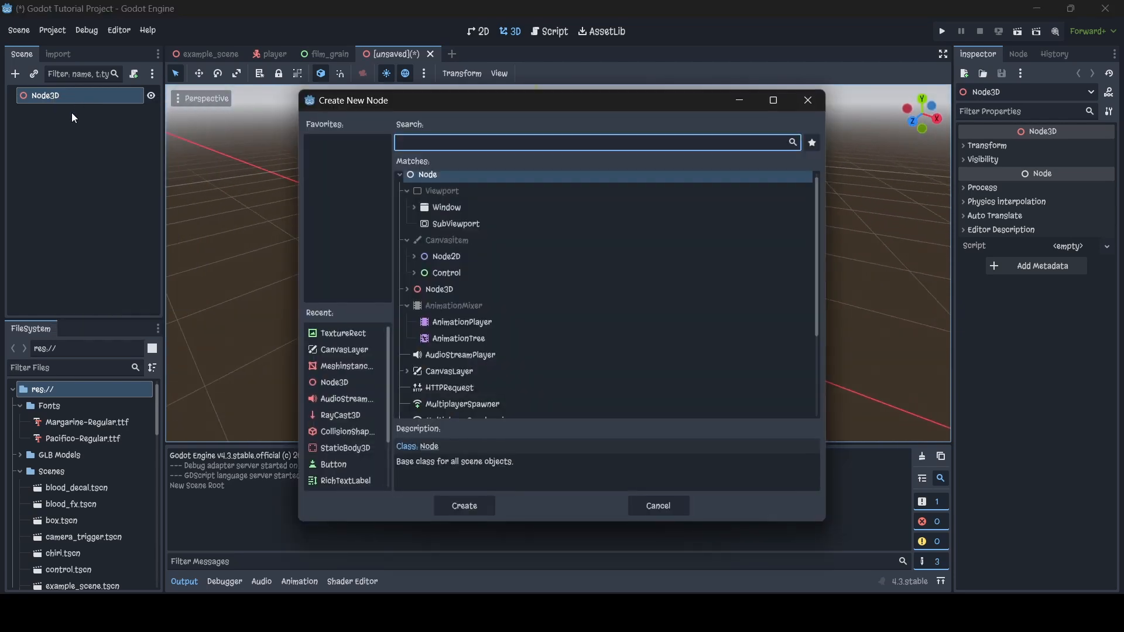
text(mesh)
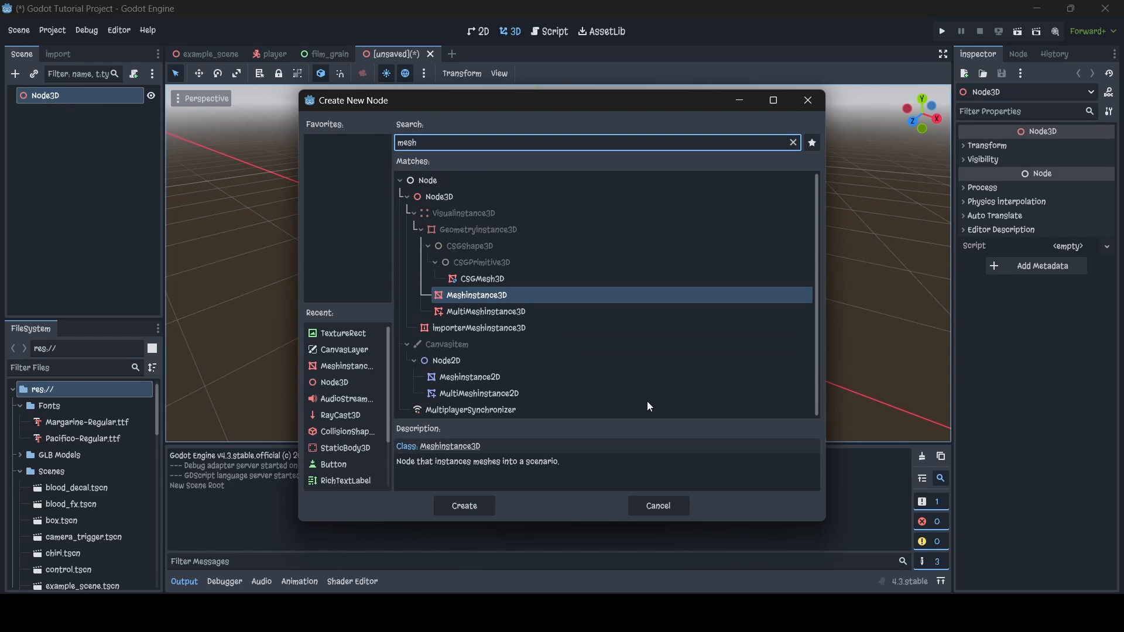
double_click(568, 291)
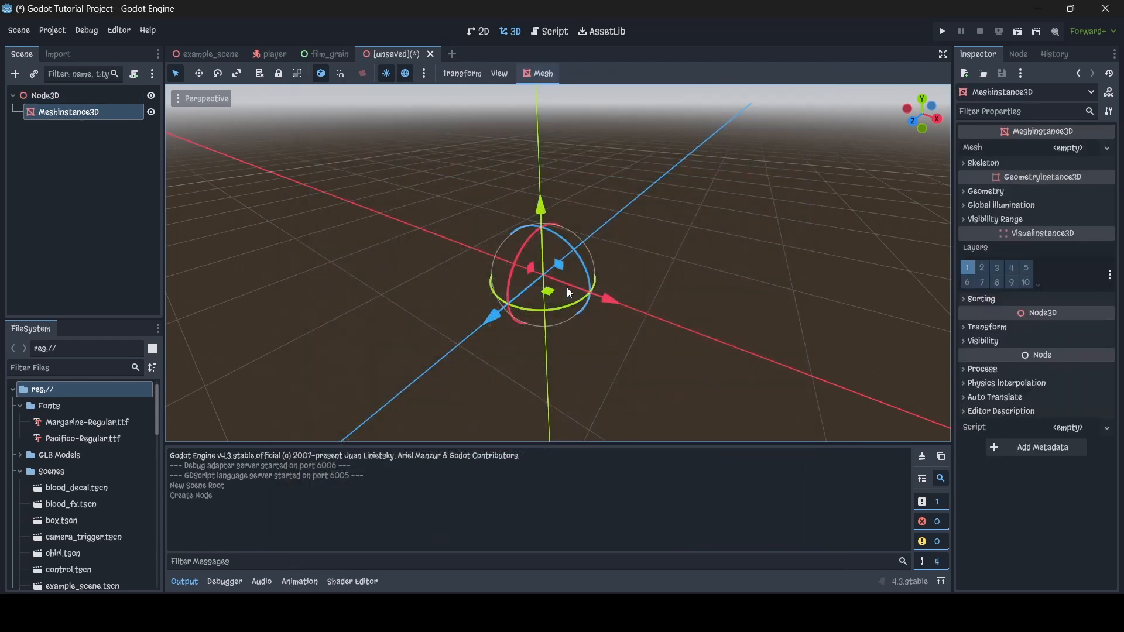
Step: Assign a new sphere mesh to the MeshInstance3D
click(1067, 150)
click(1064, 313)
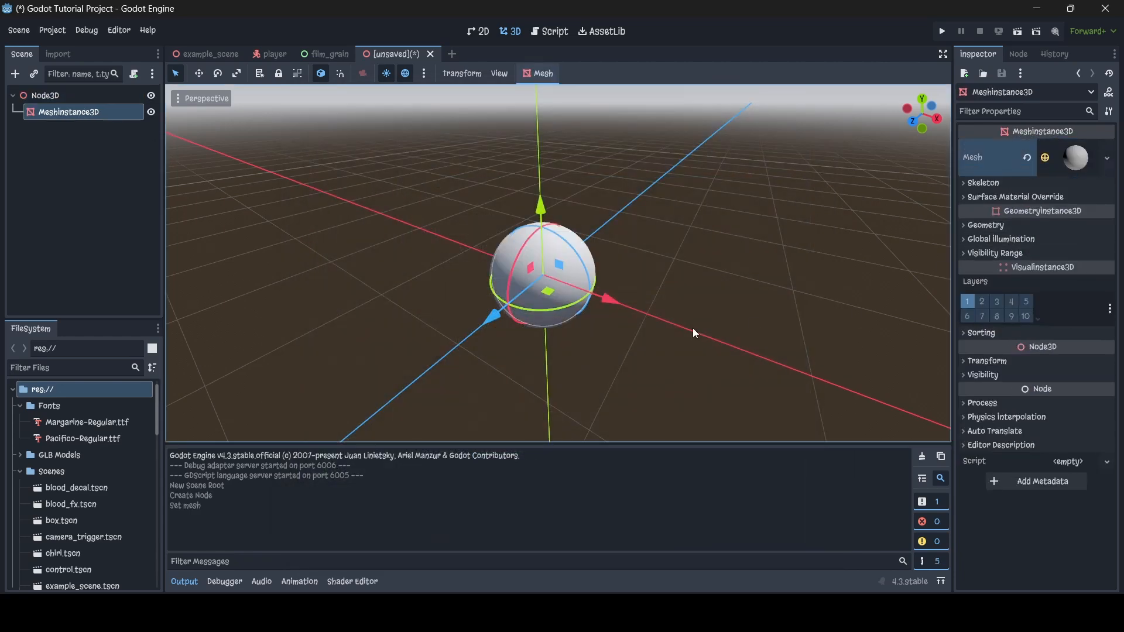
key(w)
right_drag(562, 264, 527, 242)
key(s)
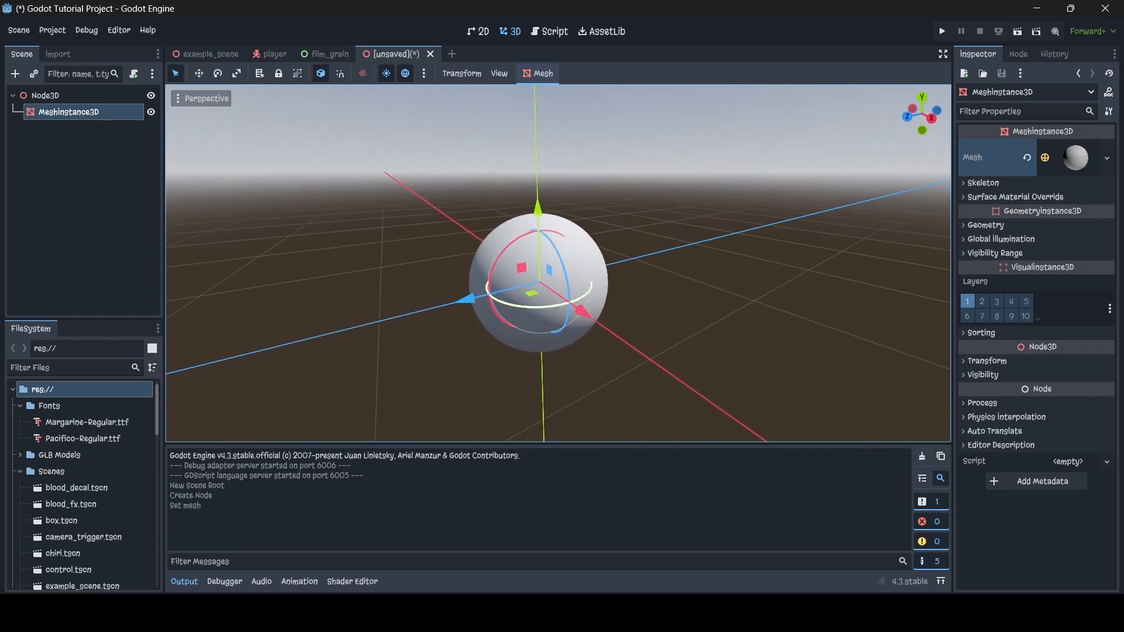
Step: Give the sphere a new StandardMaterial3D as its geometry material override and expand the material's properties
click(1040, 228)
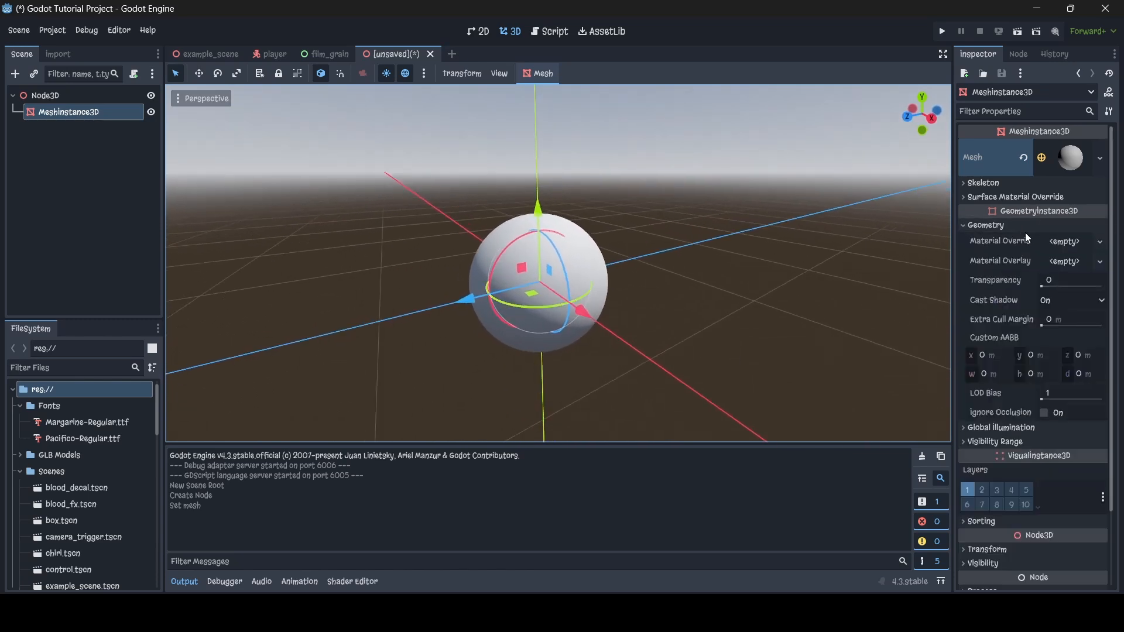
click(1068, 242)
click(1059, 257)
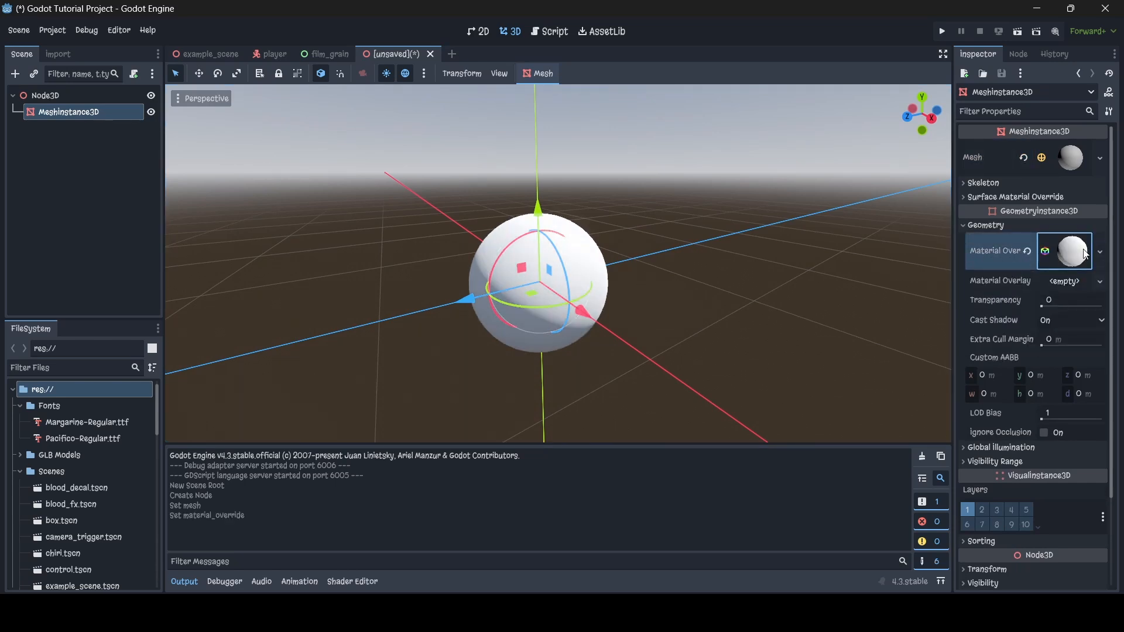
click(1061, 257)
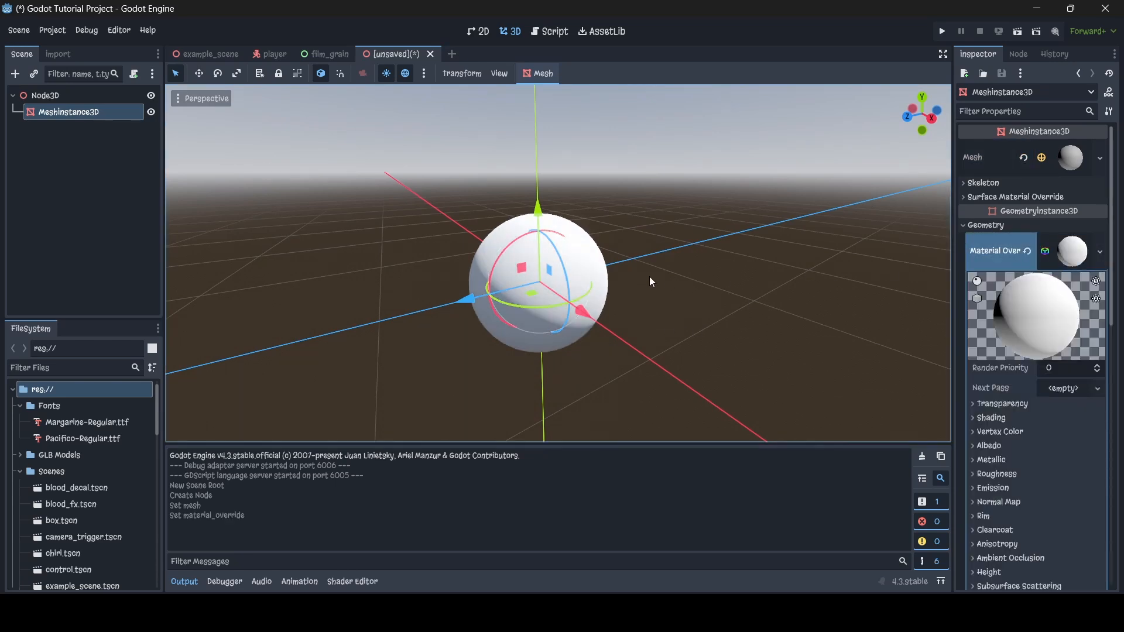
Step: Set the albedo texture of the sphere's override material to a new NoiseTexture2D
right_drag(657, 277, 556, 266)
key(d)
key(w)
key(a)
key(d)
scroll(1048, 418, down, 4)
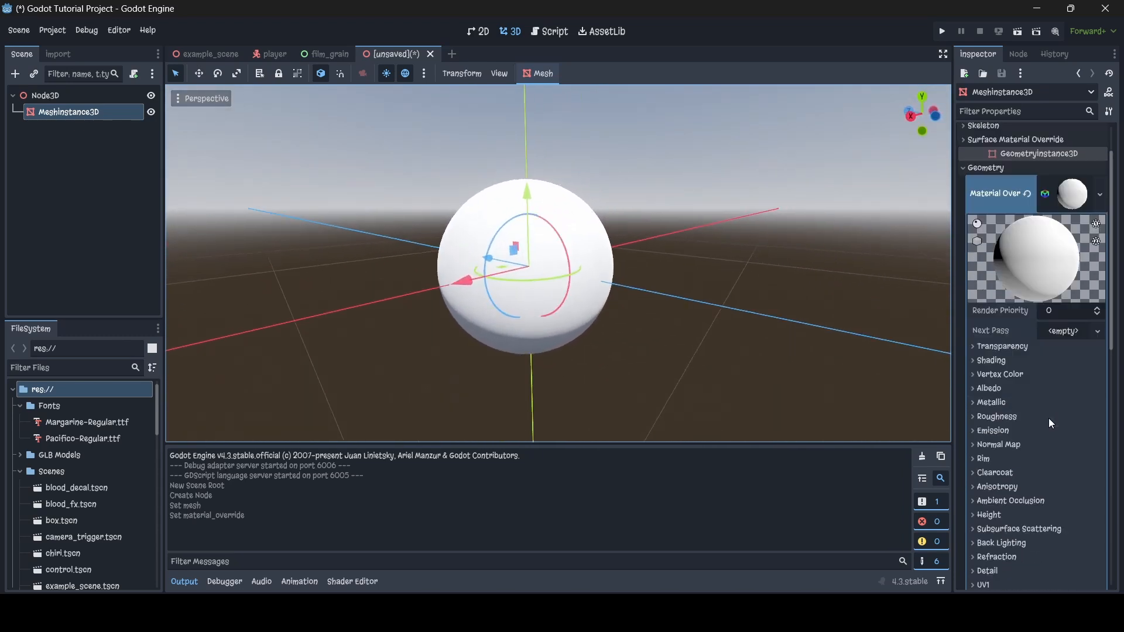
click(1014, 329)
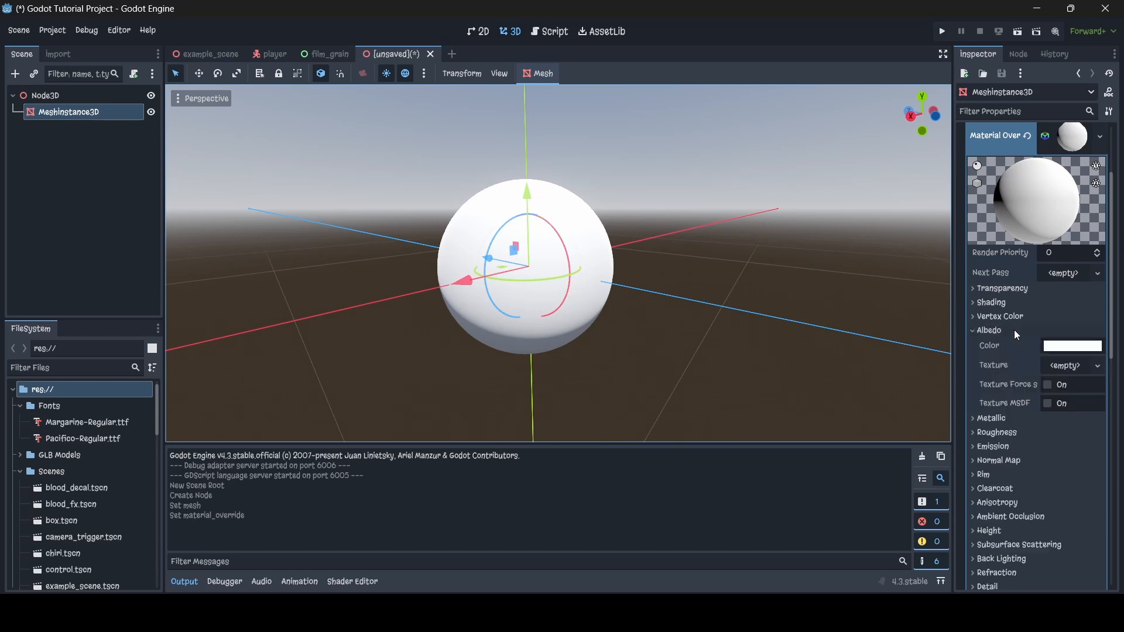
click(1070, 367)
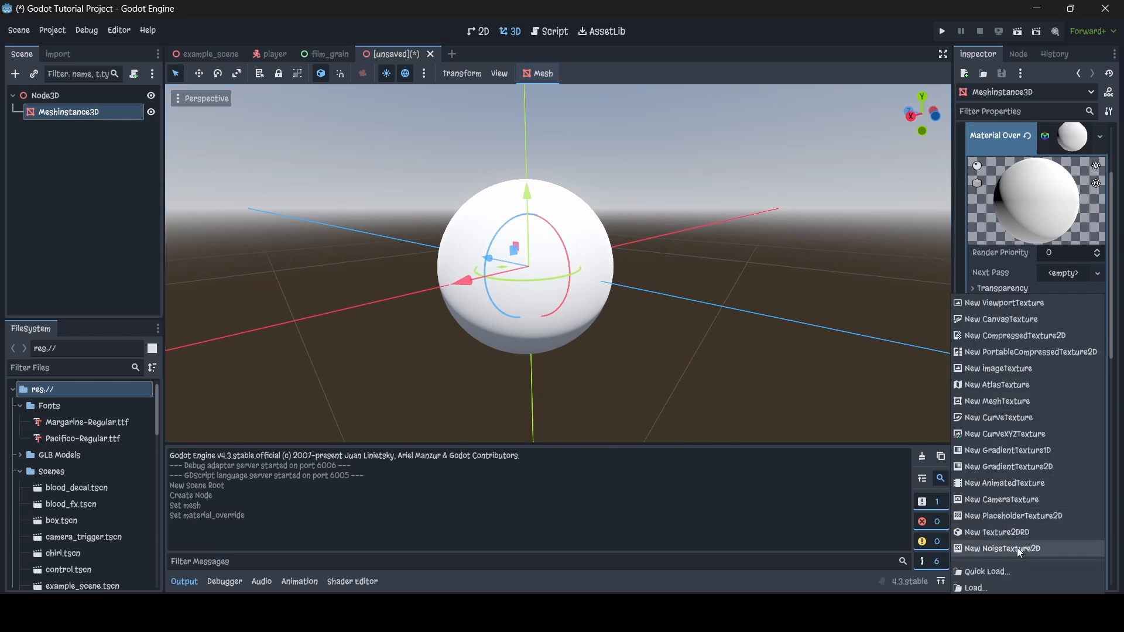
click(1049, 549)
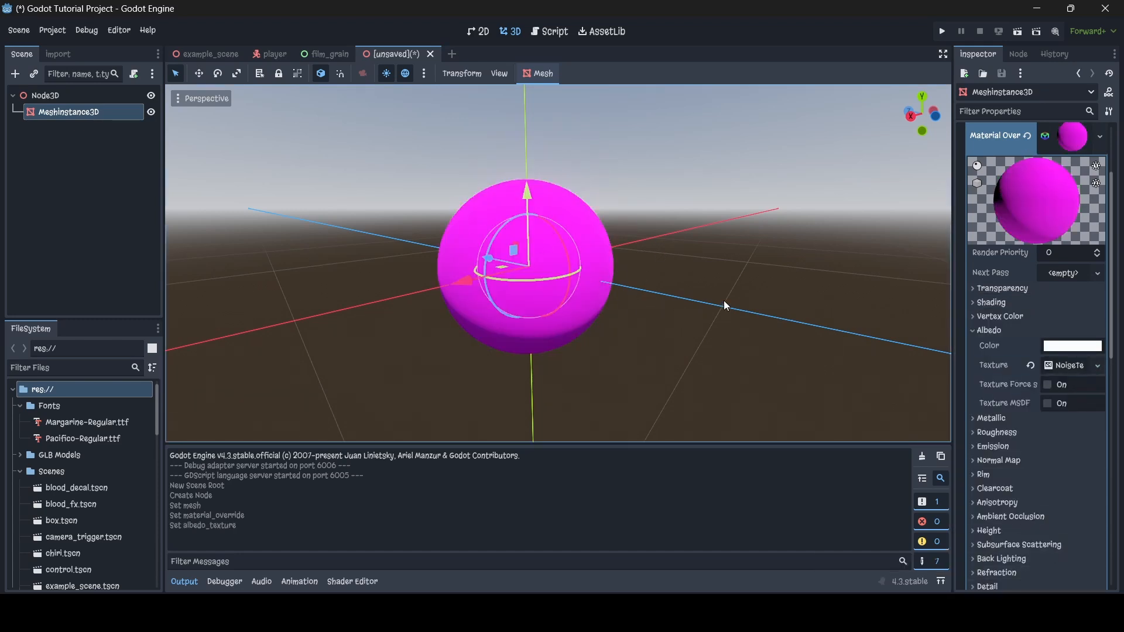
Step: Assign a new FastNoiseLite as the noise source of the albedo noise texture
click(1074, 368)
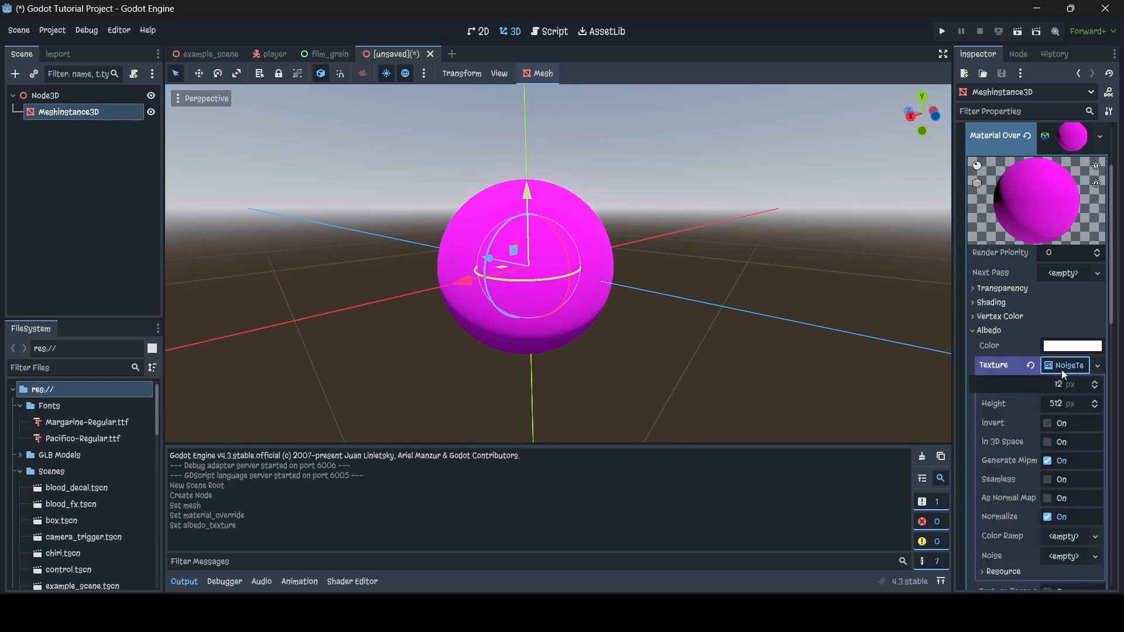
scroll(1059, 430, down, 3)
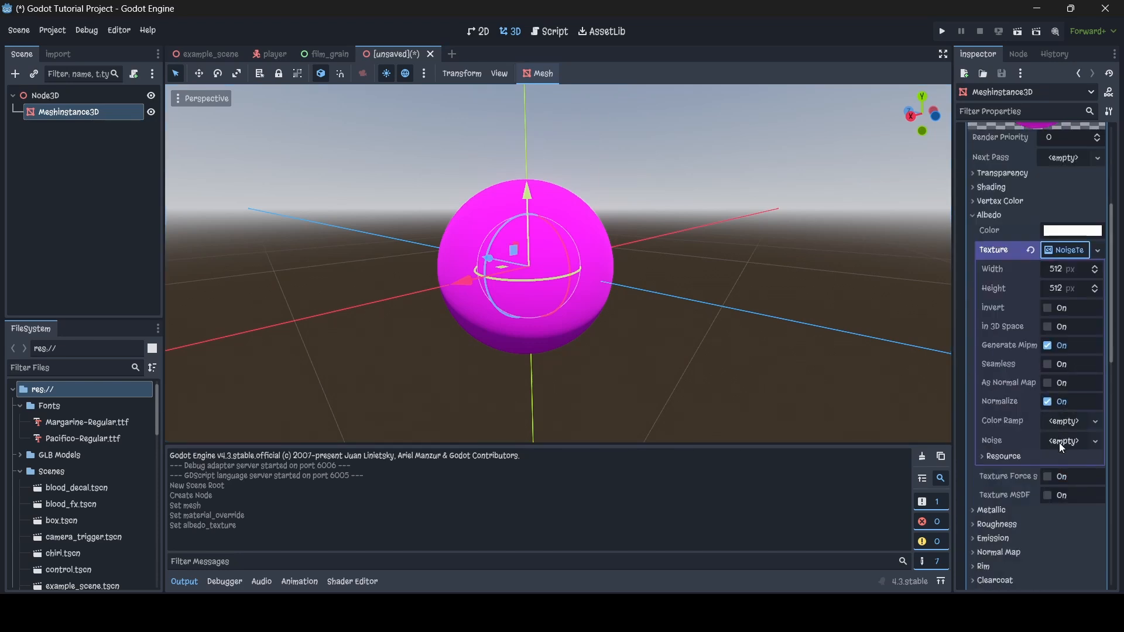
click(1060, 443)
click(1066, 459)
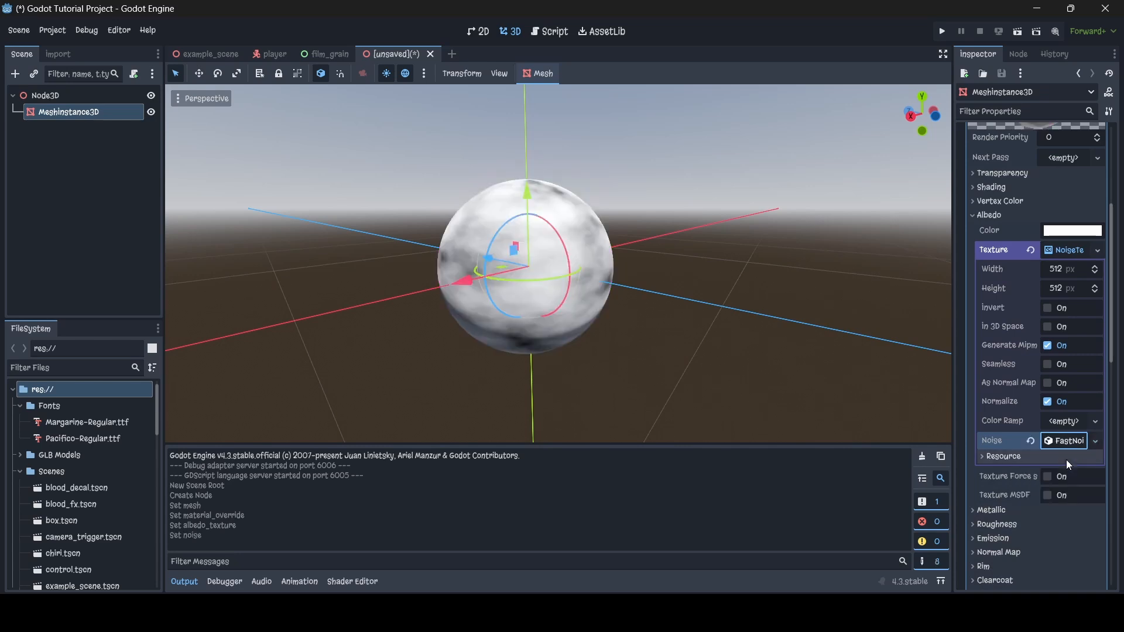
Step: Examine the noise pattern on the sphere from several sides
middle_drag(762, 307, 654, 300)
scroll(654, 300, up, 7)
key(s)
right_drag(559, 264, 745, 268)
key(a)
key(w)
key(s)
key(d)
key(s)
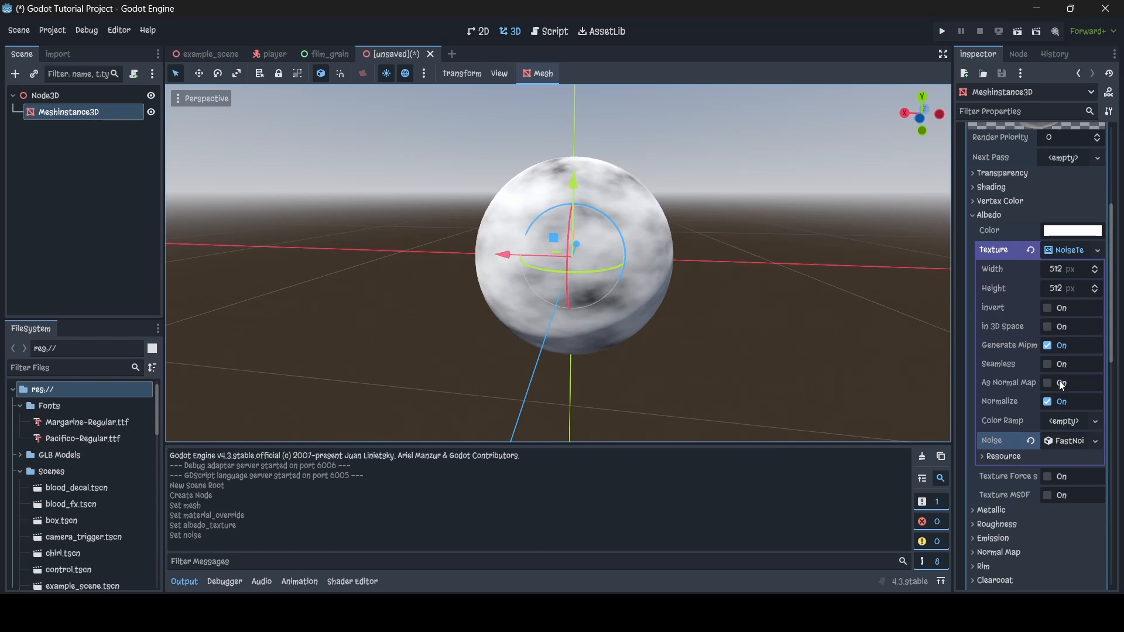
Step: Add a new gradient as the noise texture's color ramp and expand it with its black end point selected
click(1065, 422)
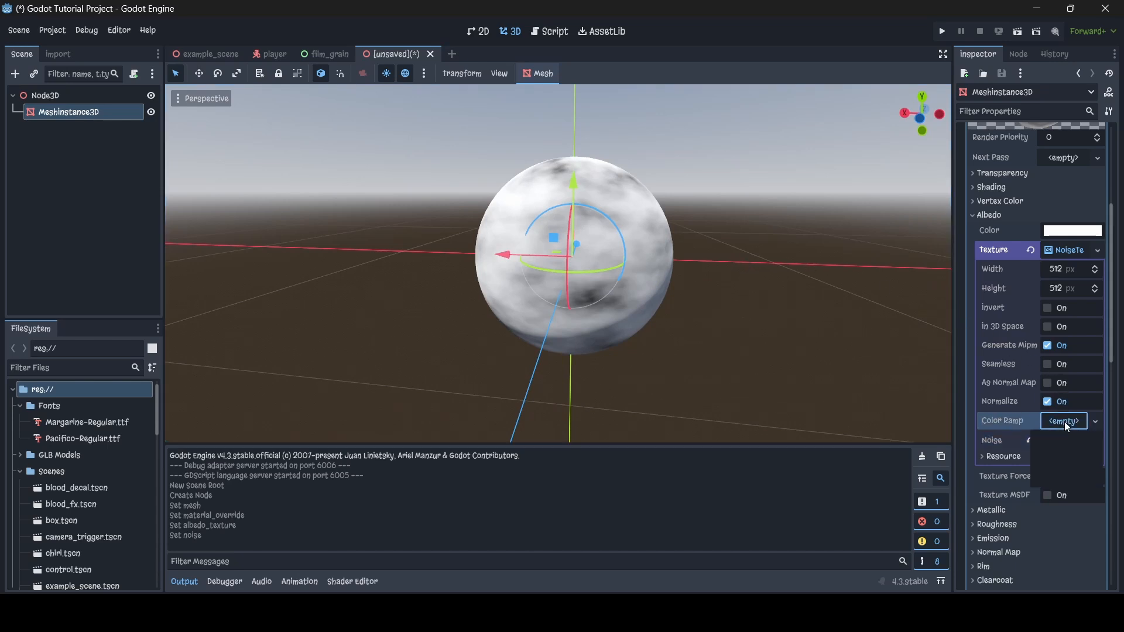
click(1066, 437)
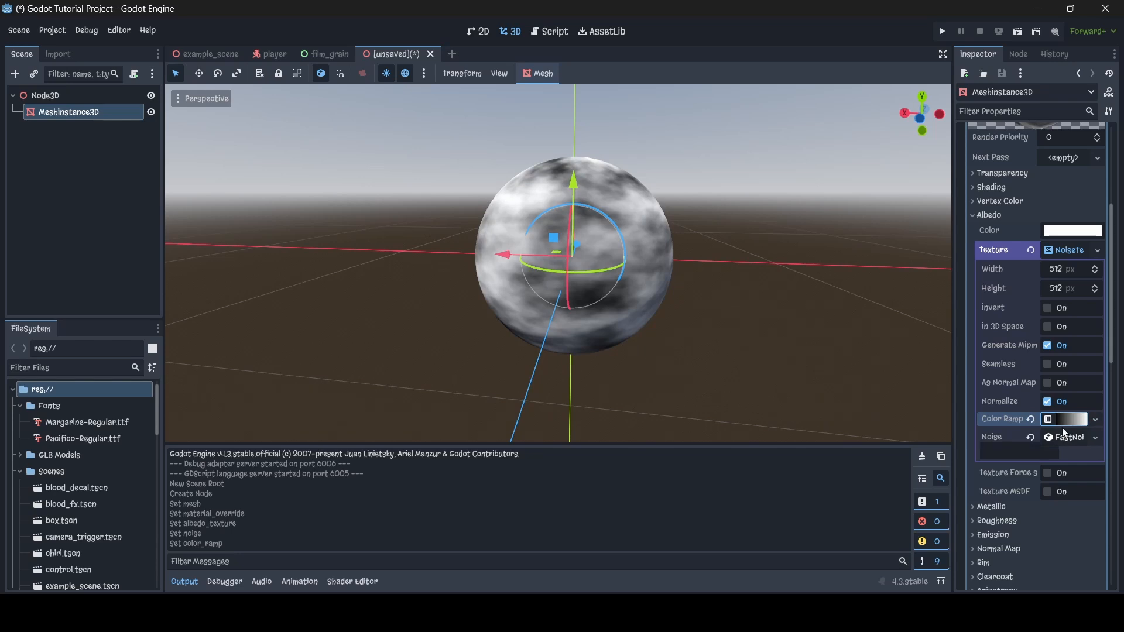
click(1080, 421)
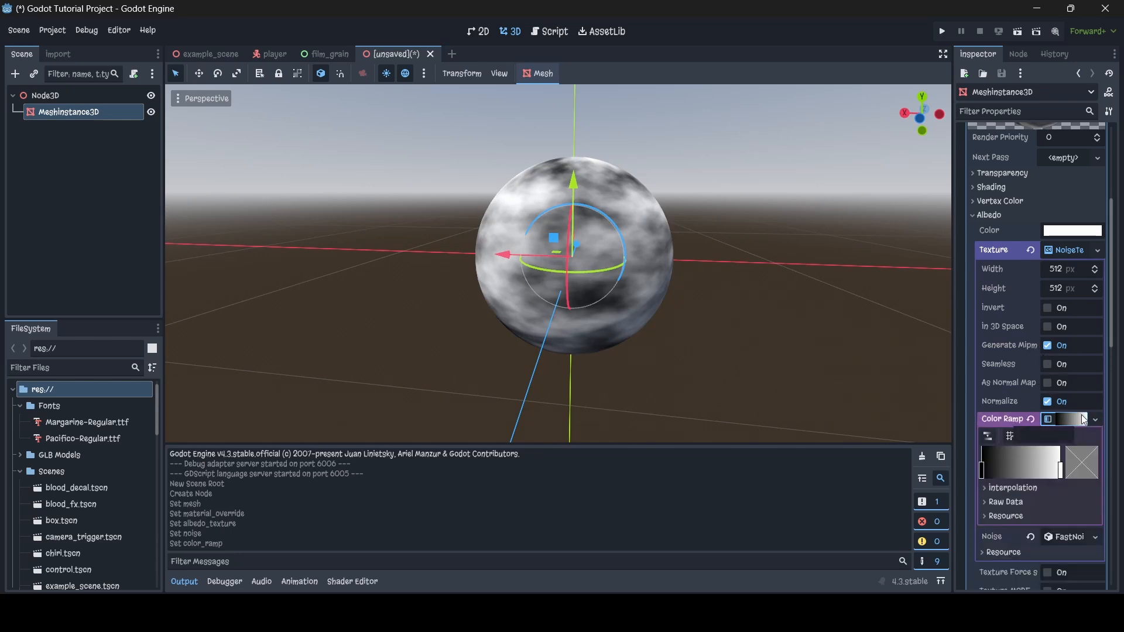
scroll(1025, 354, down, 3)
click(983, 297)
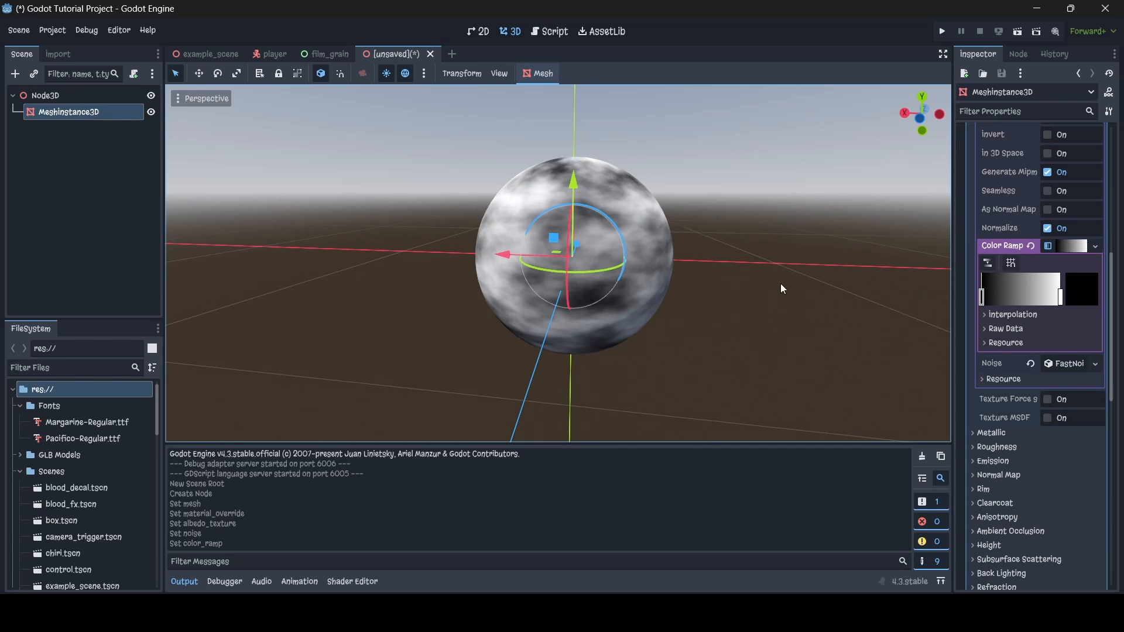
Step: Inspect how the black-to-white color ramp looks on the sphere, up close and from a distance
middle_drag(781, 289, 726, 291)
key(a)
right_drag(726, 292, 630, 277)
key(s)
key(d)
key(w)
key(d)
key(w)
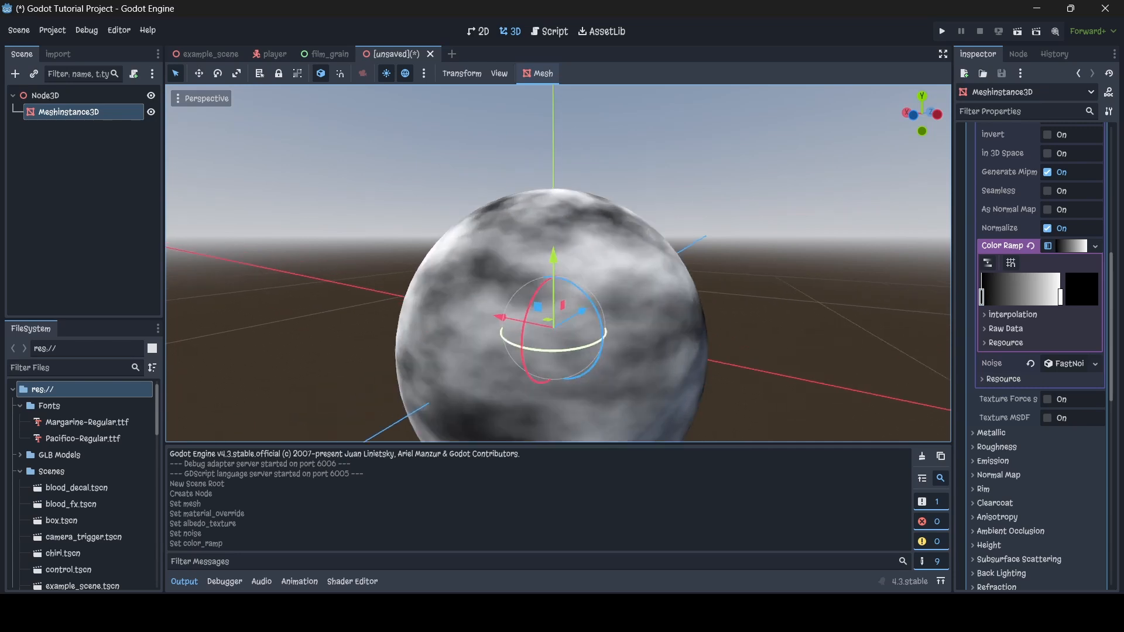
key(s)
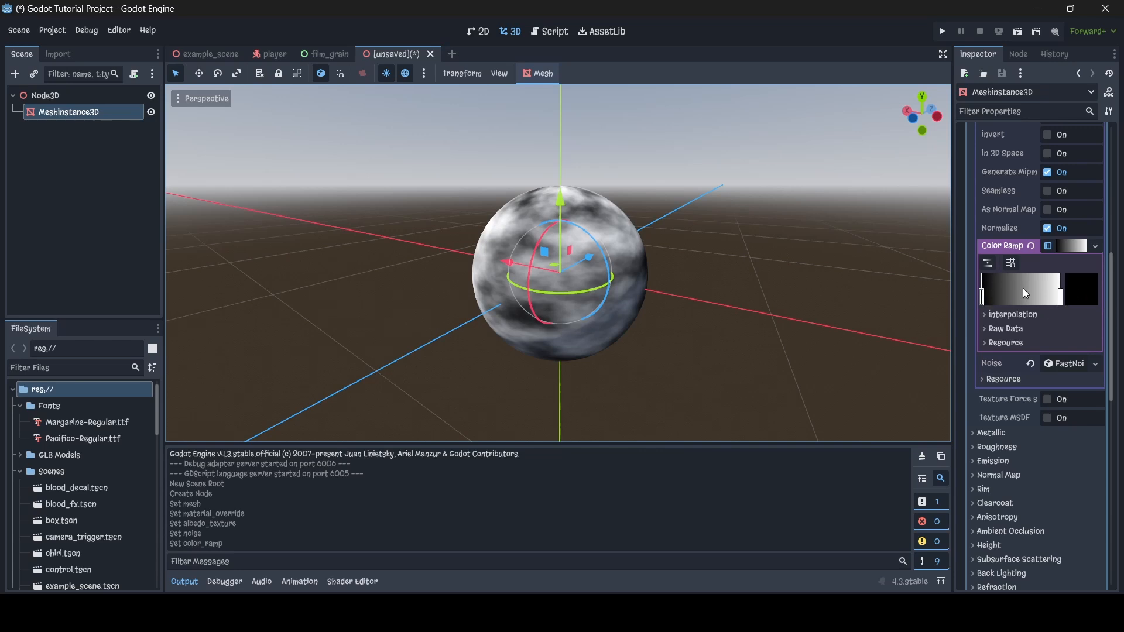
Step: Recolor the black end point of the color ramp to the tan brown a4854f
click(987, 300)
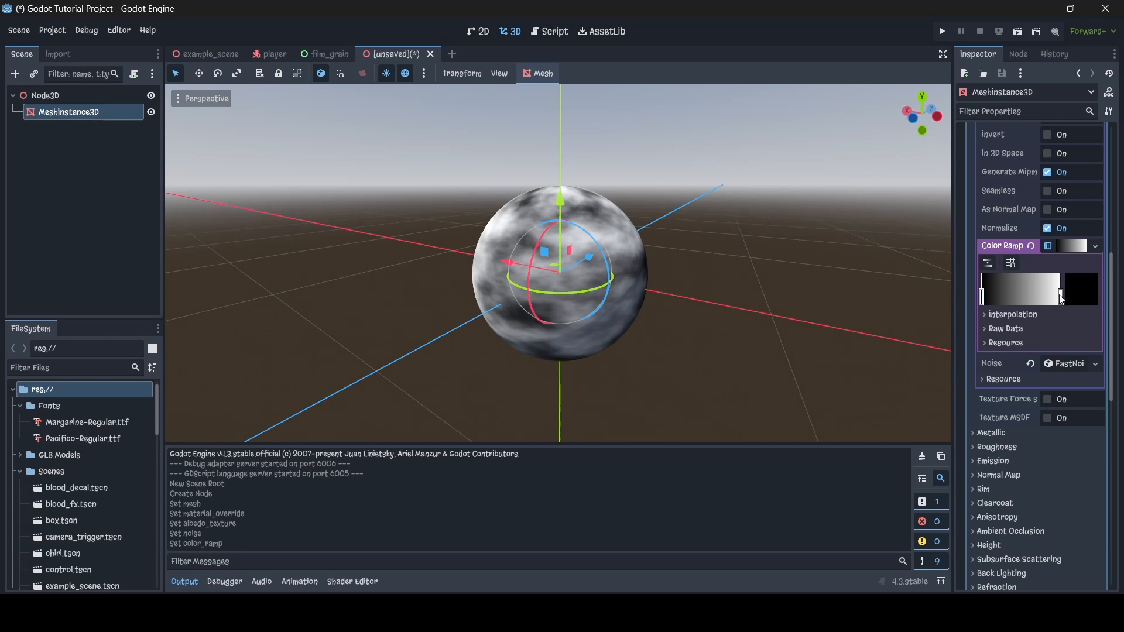
click(1060, 296)
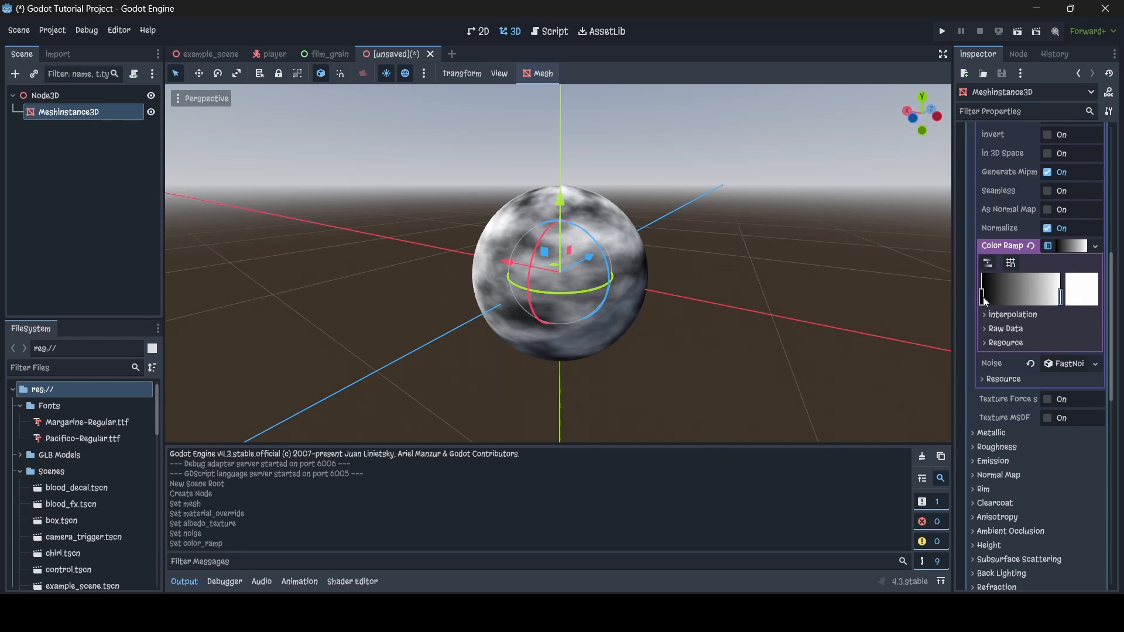
click(983, 297)
click(1079, 287)
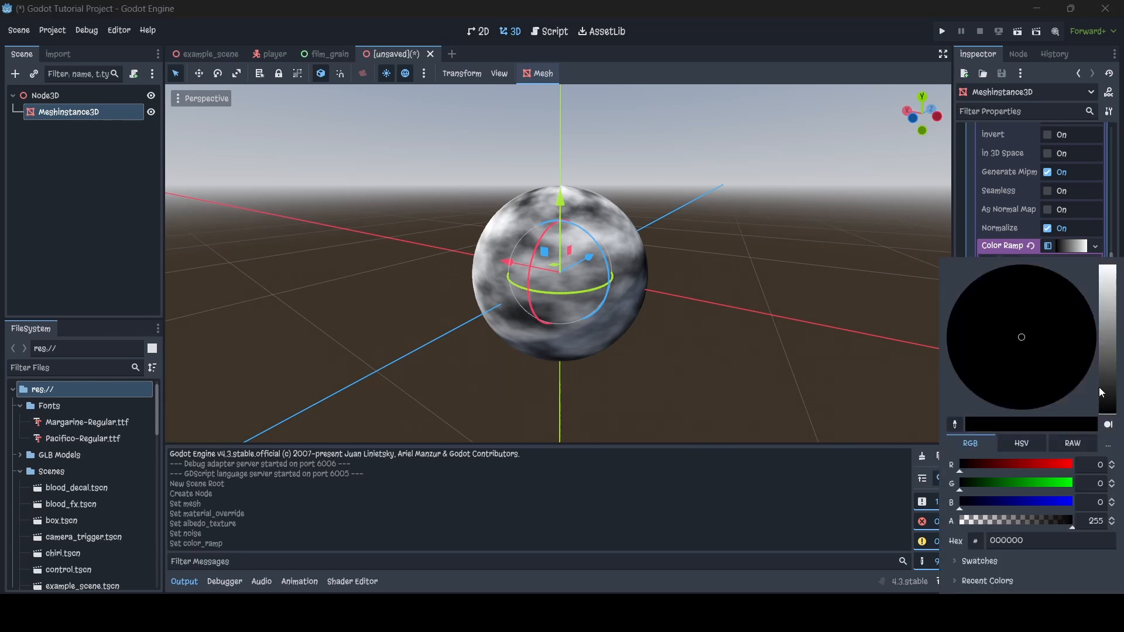
mouse_move(1108, 348)
mouse_down()
mouse_move(1105, 319)
mouse_move(1100, 335)
mouse_up()
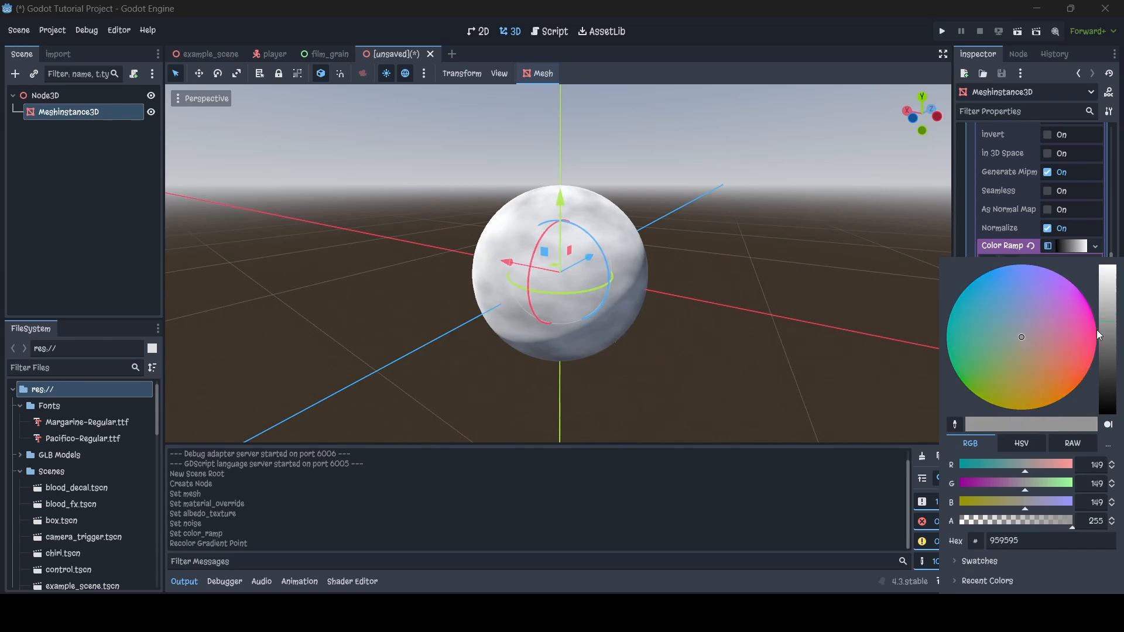
drag(1025, 364, 1029, 373)
drag(1105, 325, 1106, 328)
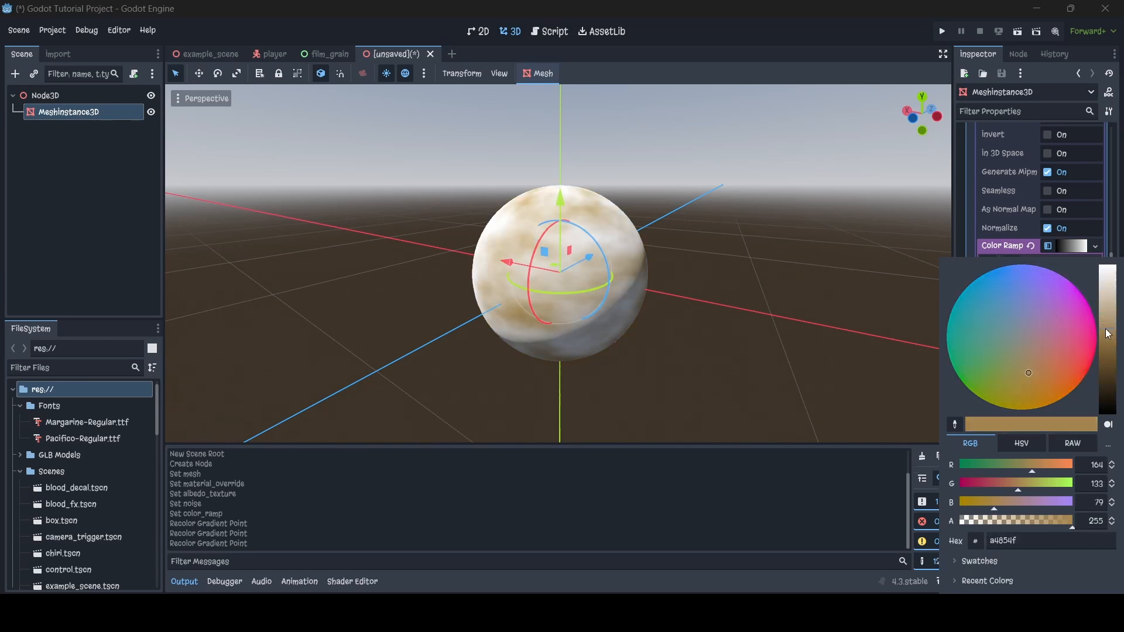
Step: Recolor the white end point of the color ramp to a dark yellowish brown
click(1078, 246)
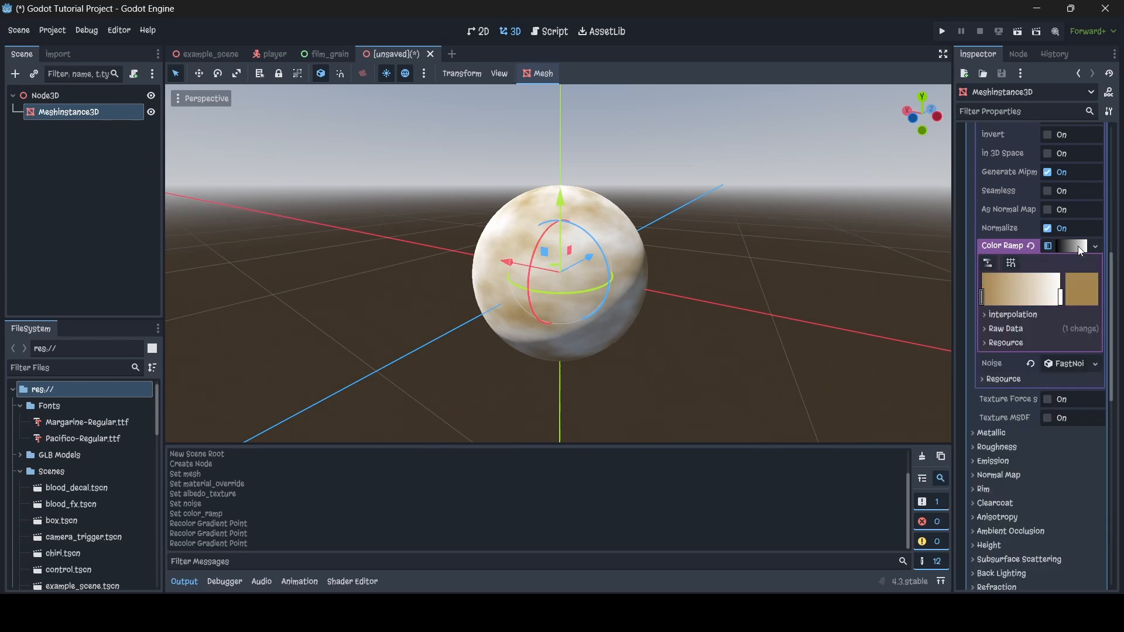
click(1061, 297)
click(1078, 292)
drag(1106, 296, 1107, 281)
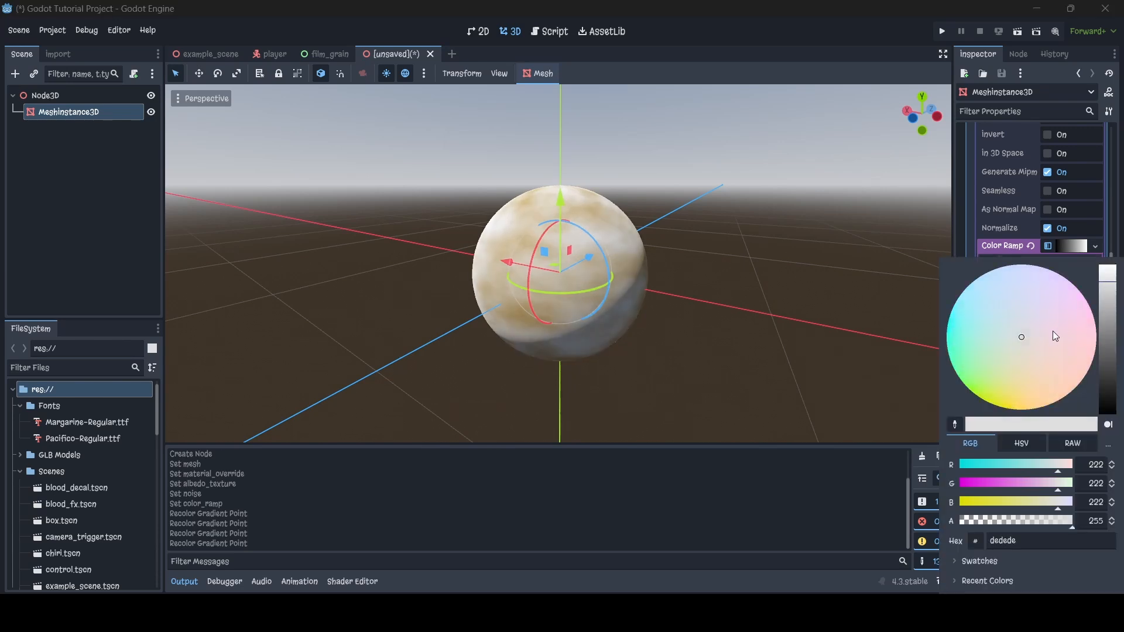
mouse_move(1030, 348)
mouse_down()
mouse_move(1017, 359)
mouse_move(1053, 397)
mouse_move(1046, 389)
mouse_up()
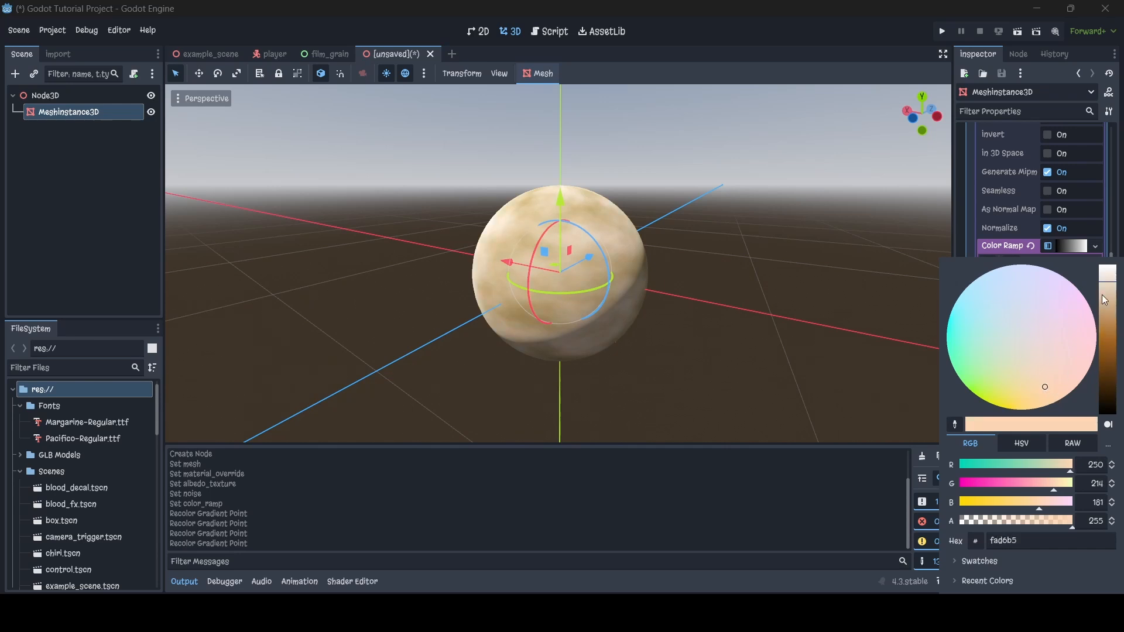
drag(1105, 300, 1107, 287)
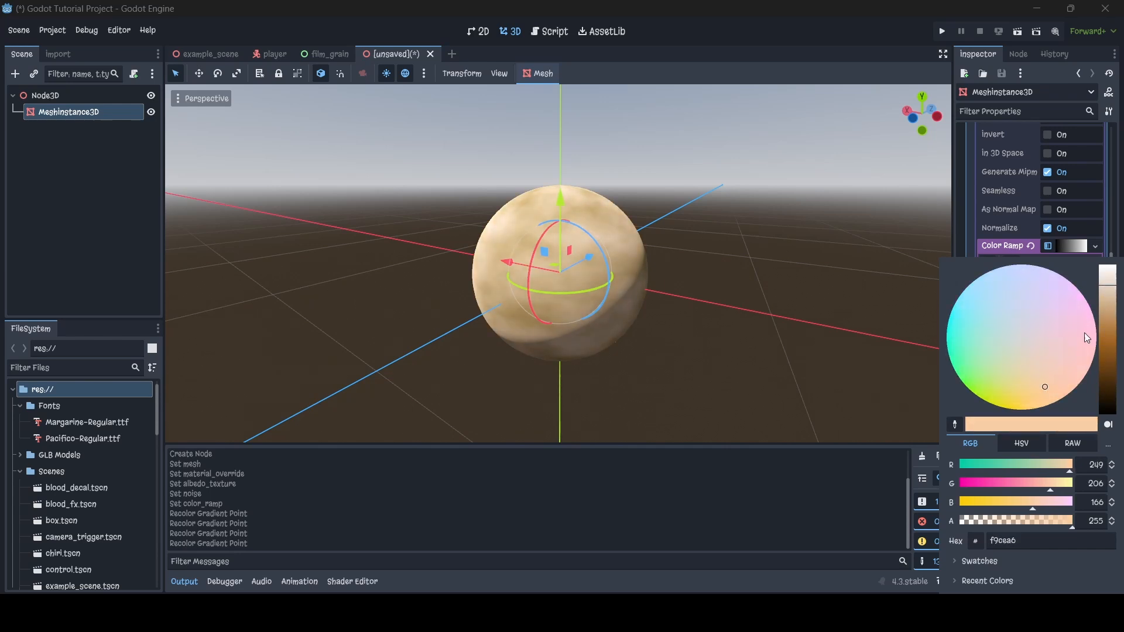
drag(1044, 384, 1027, 382)
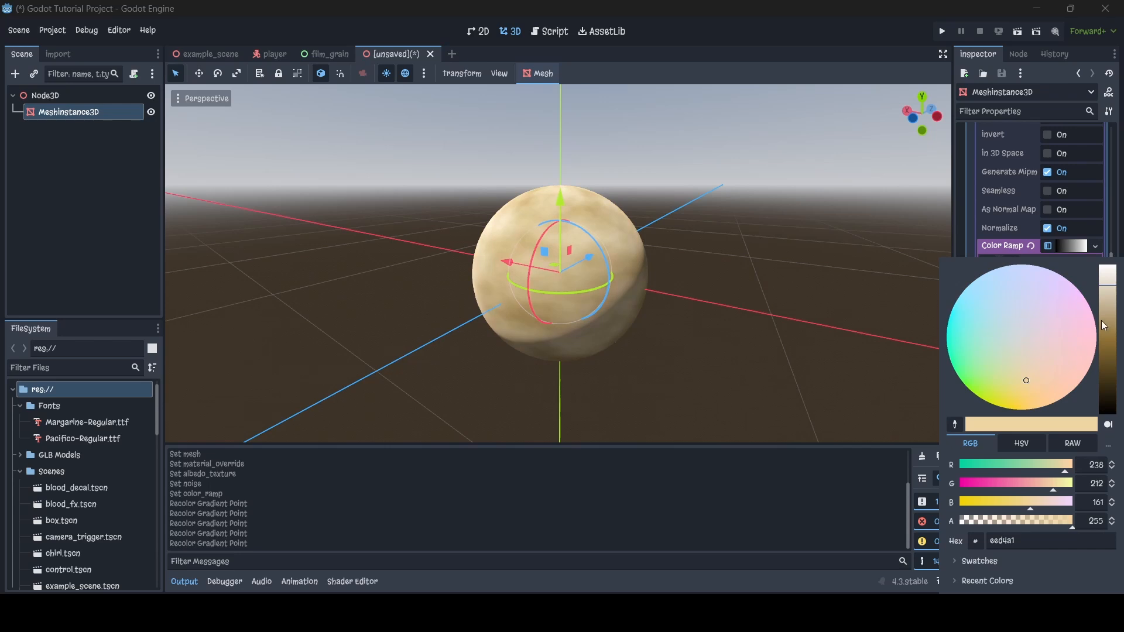
click(1107, 294)
drag(1109, 299, 1105, 369)
click(715, 259)
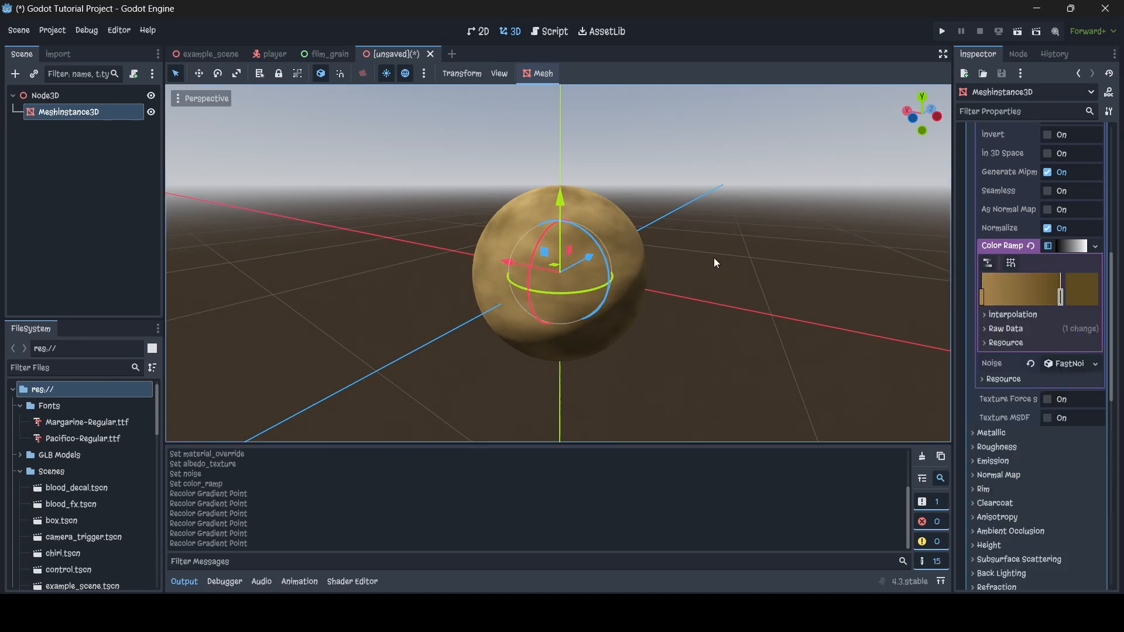
Step: Examine the brown noise coloring on the sphere from different angles and distances
right_drag(714, 257, 766, 283)
key(d)
key(w)
key(a)
key(s)
key(a)
key(d)
key(d)
key(w)
key(s)
key(a)
key(d)
key(w)
key(s)
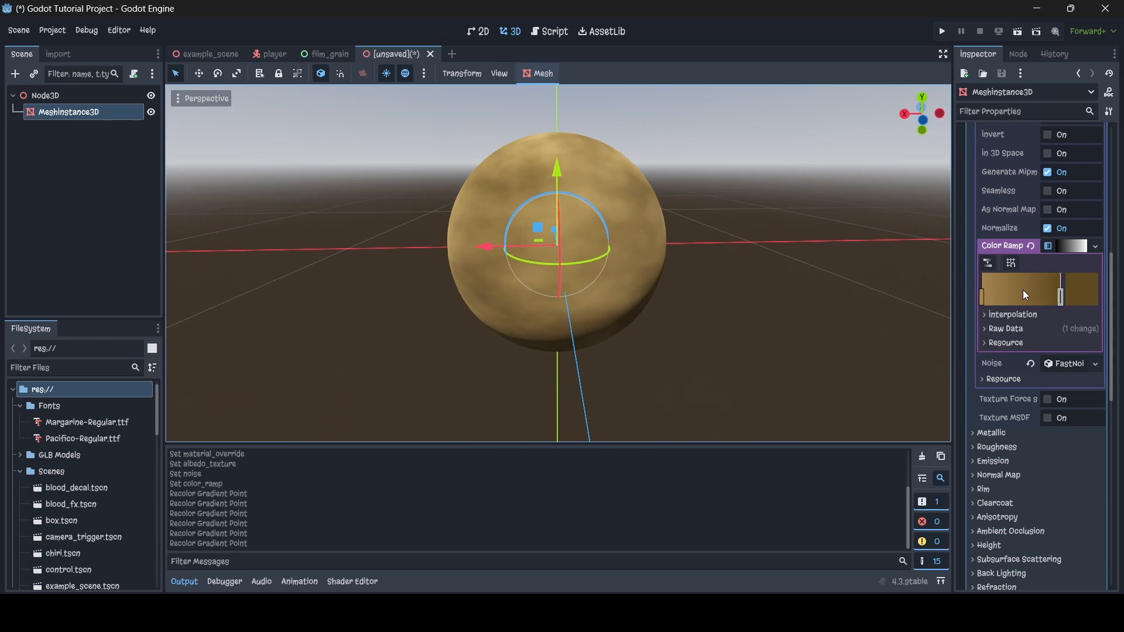
Step: Add a new point near the middle of the color ramp and recolor it to the reddish brown 8c6033
click(1024, 290)
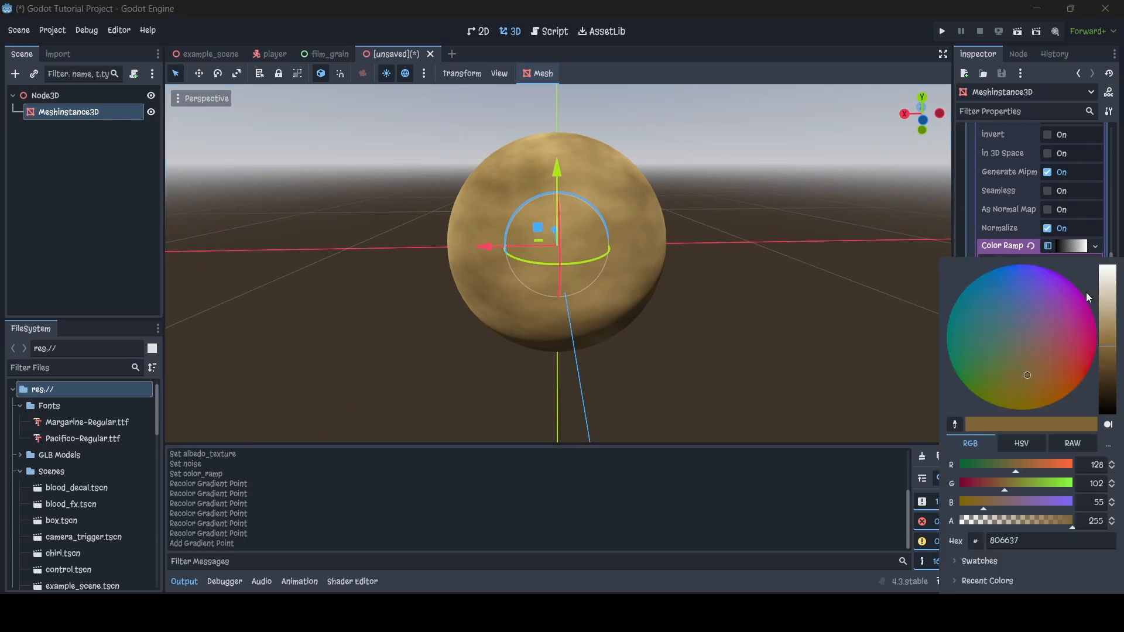
double_click(1087, 293)
drag(1017, 309, 1041, 377)
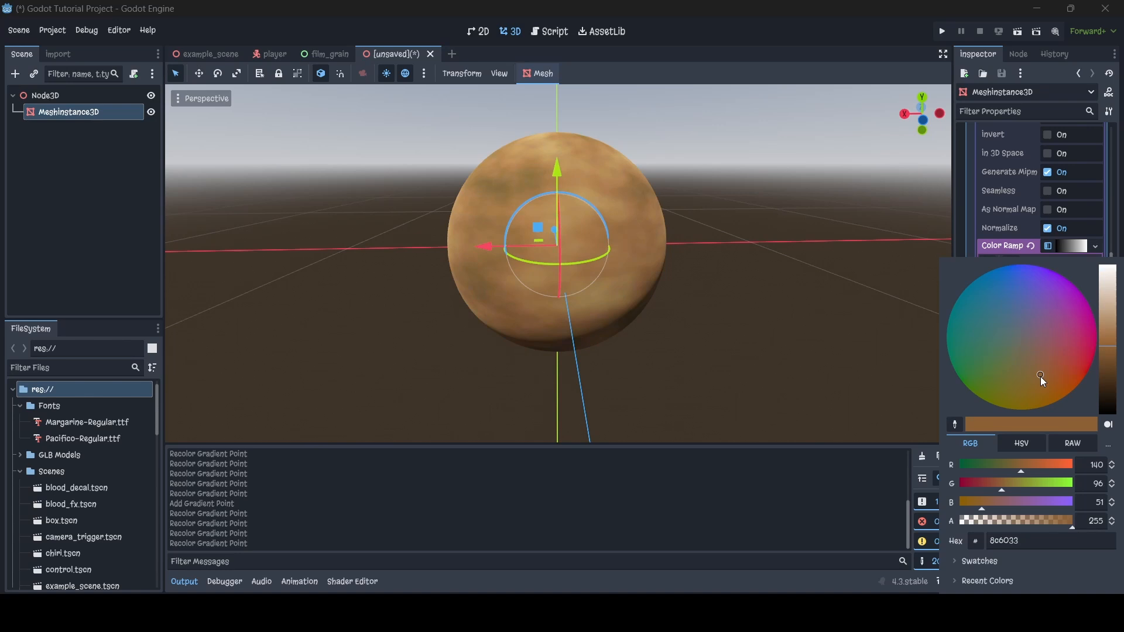
click(837, 278)
key(d)
mouse_move(787, 256)
right_down()
mouse_move(650, 252)
mouse_move(803, 246)
right_up()
key(a)
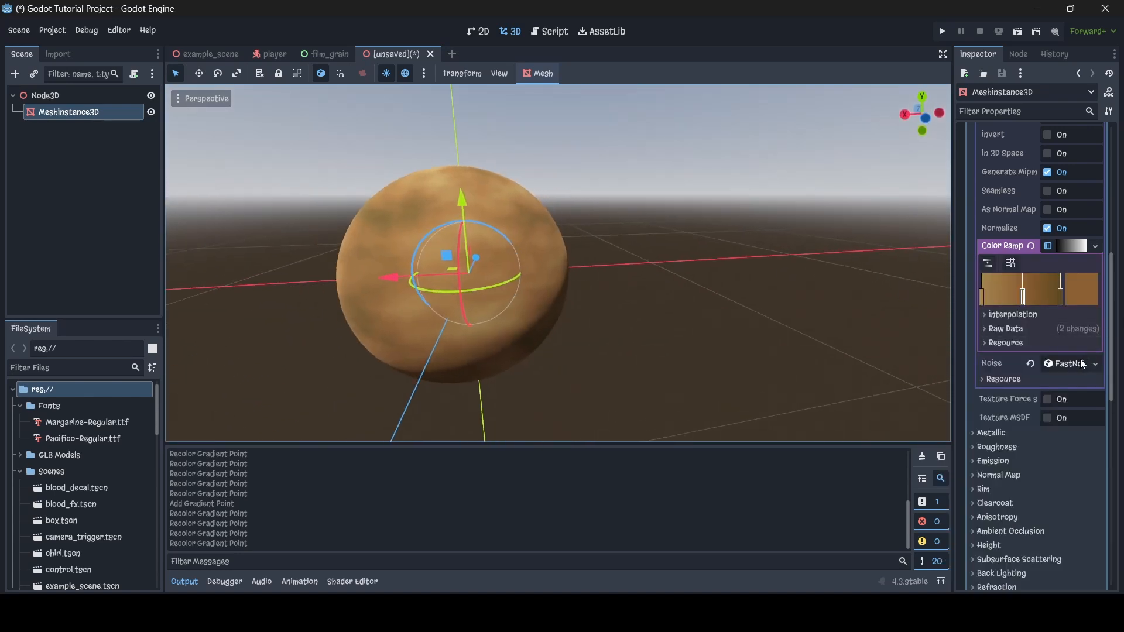
Step: Try the Cellular type for the albedo texture's noise, and settle on Perlin
click(1077, 361)
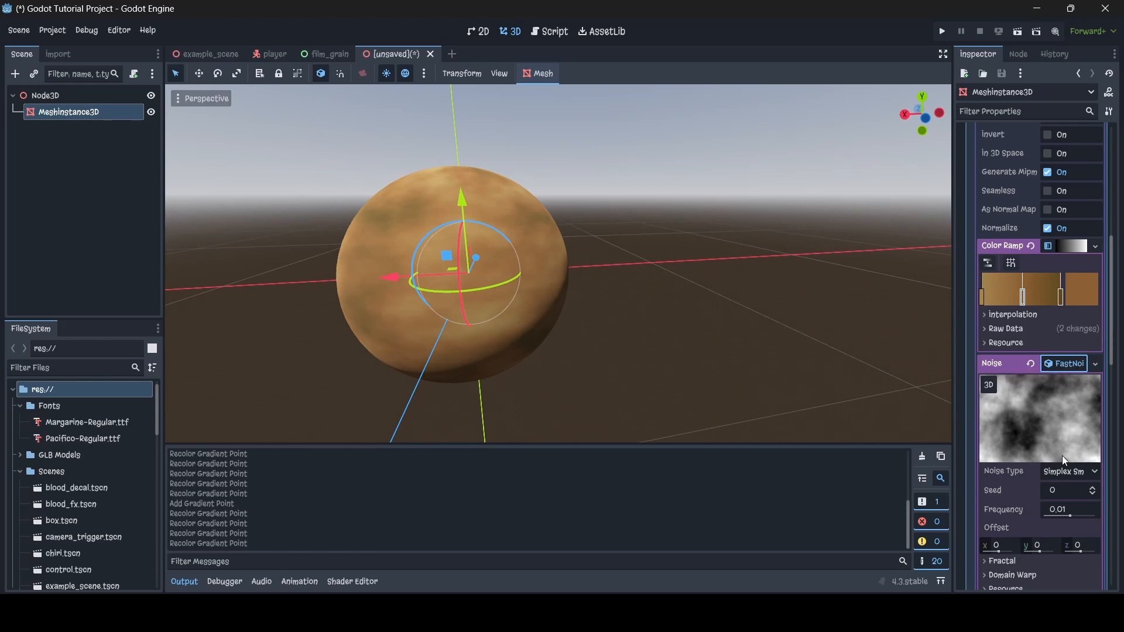
scroll(1062, 462, down, 3)
click(1064, 414)
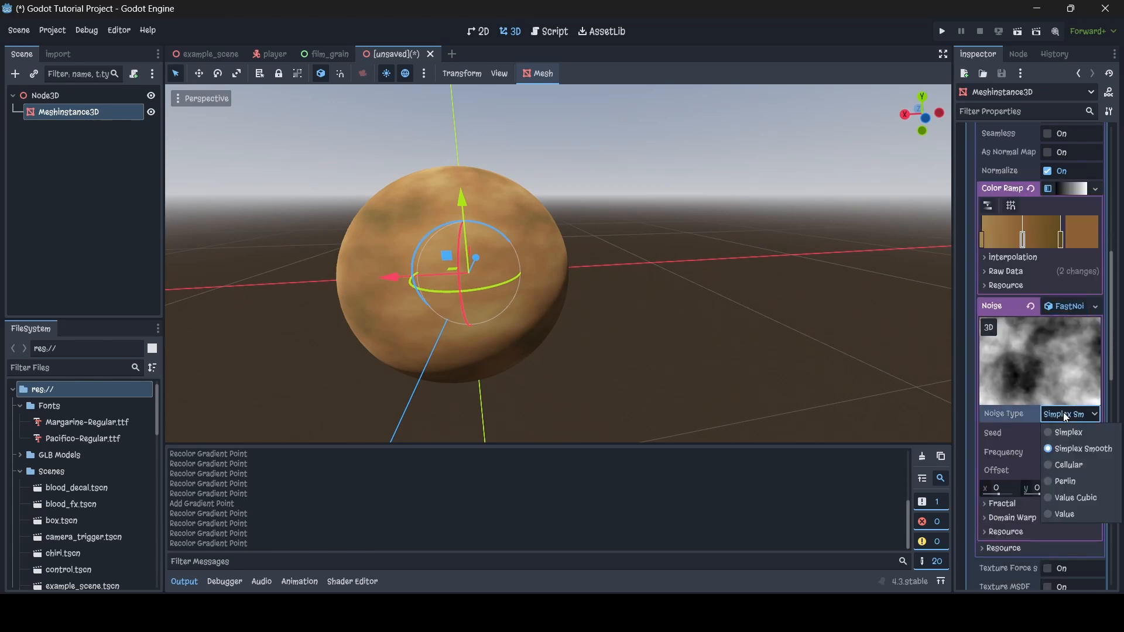
click(1073, 467)
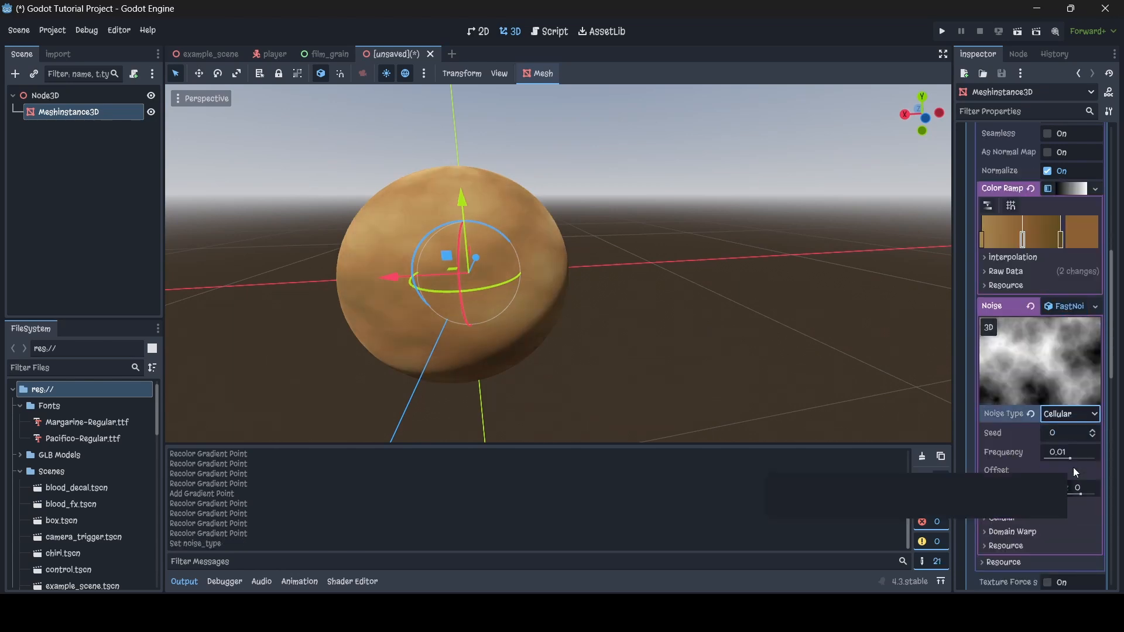
click(1077, 414)
click(1073, 482)
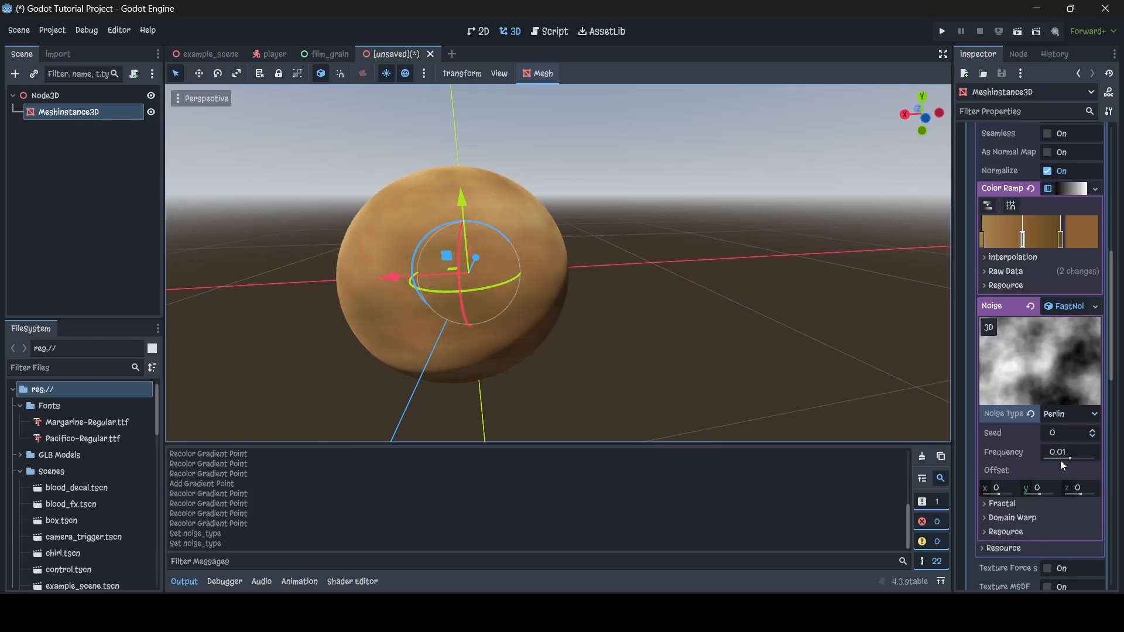
Step: Try noise frequencies of 1 and 0.7 and inspect the resulting grain on the sphere
click(1082, 451)
text(1)
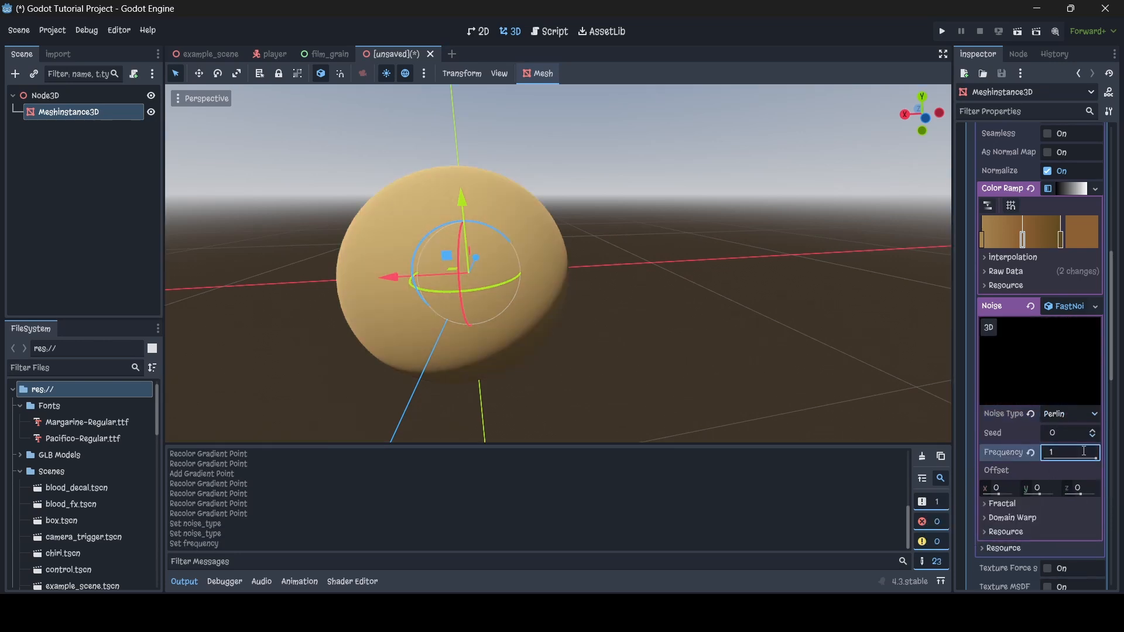
click(1084, 450)
text(0.7)
key(Return)
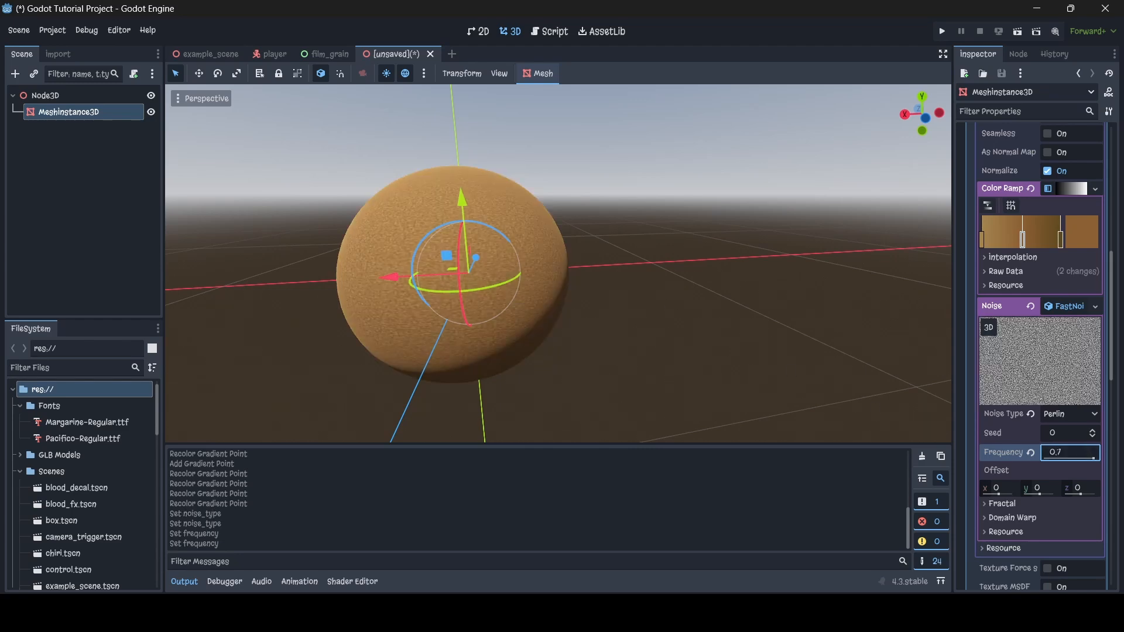
key(w)
mouse_move(666, 301)
right_down()
mouse_move(654, 301)
mouse_move(666, 301)
right_up()
key(s)
key(d)
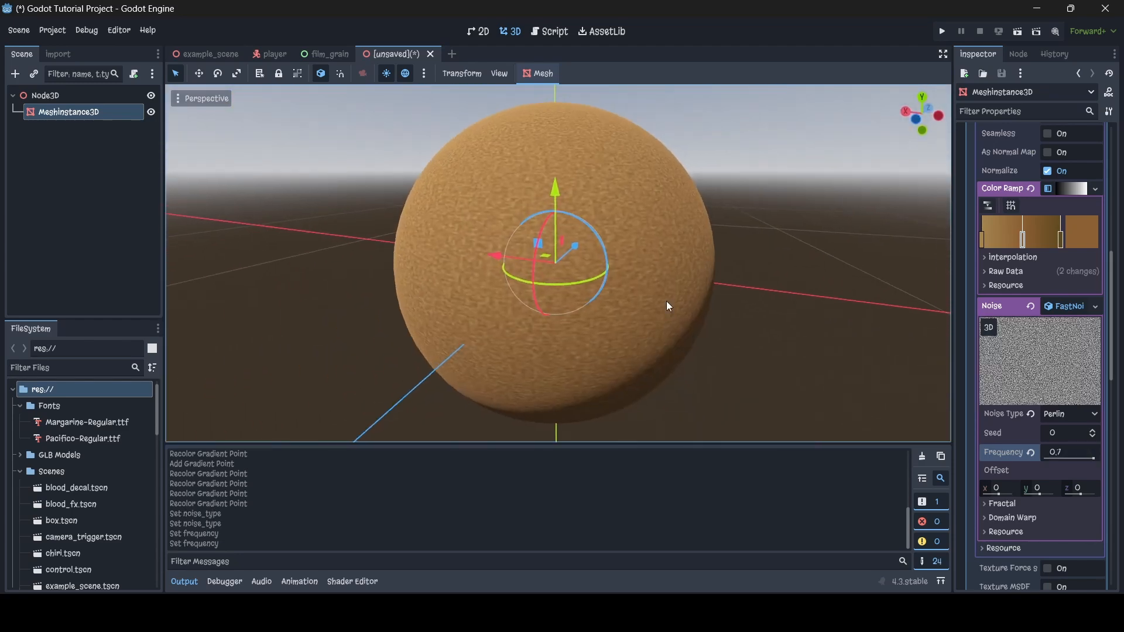
Step: Set the albedo noise texture's width and height to 1024 px
scroll(1087, 340, up, 5)
click(1059, 270)
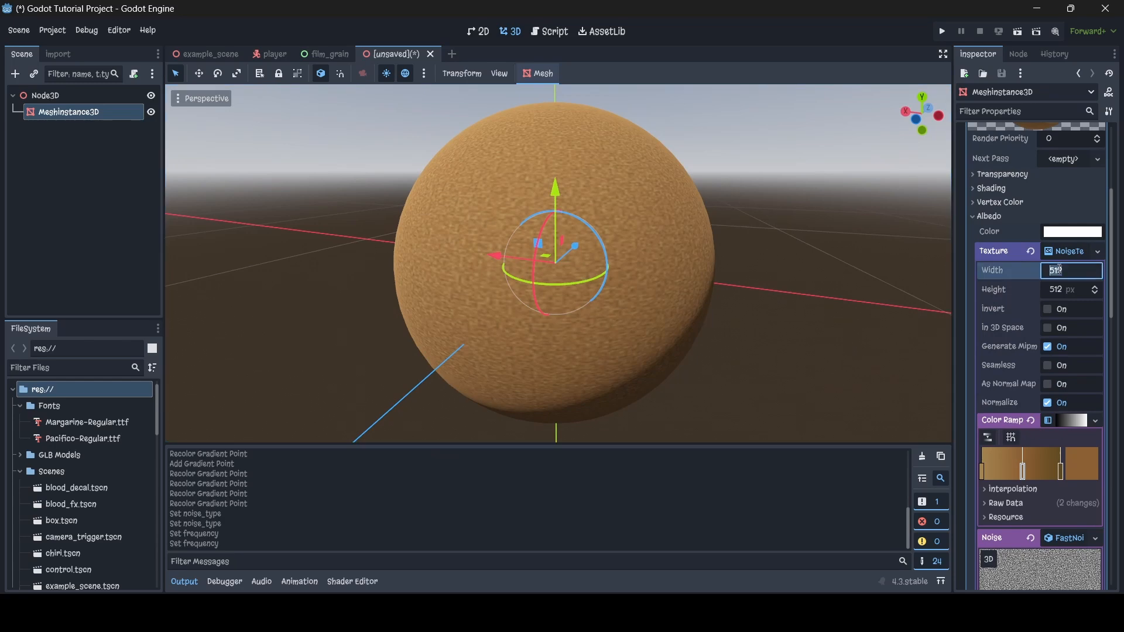
text(1024)
key(Return)
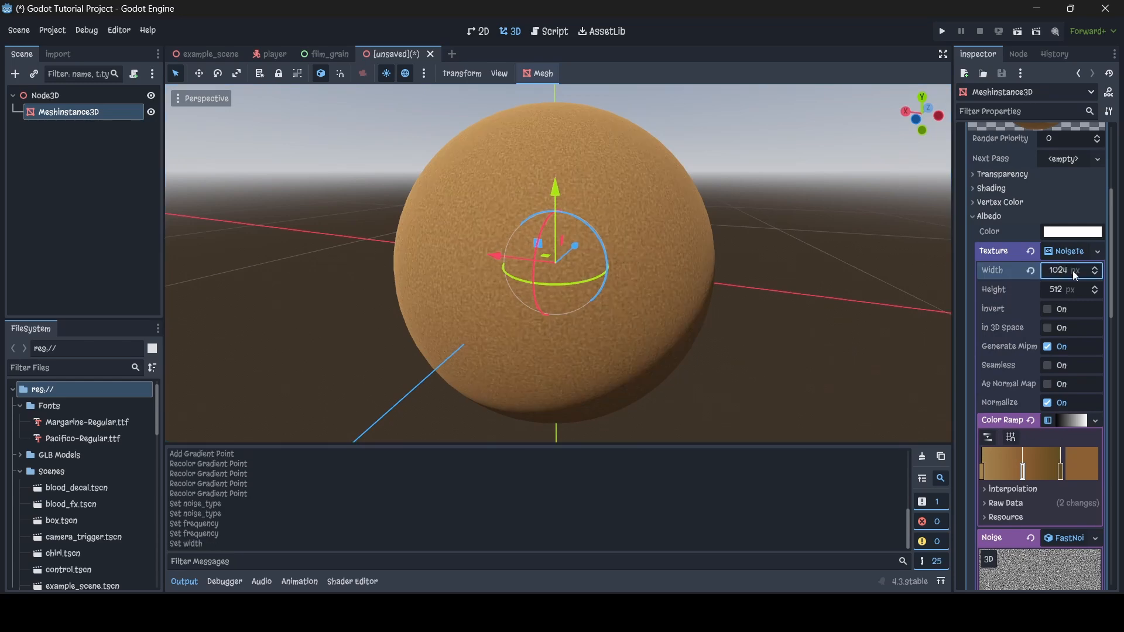
click(1066, 289)
text(1024)
key(Return)
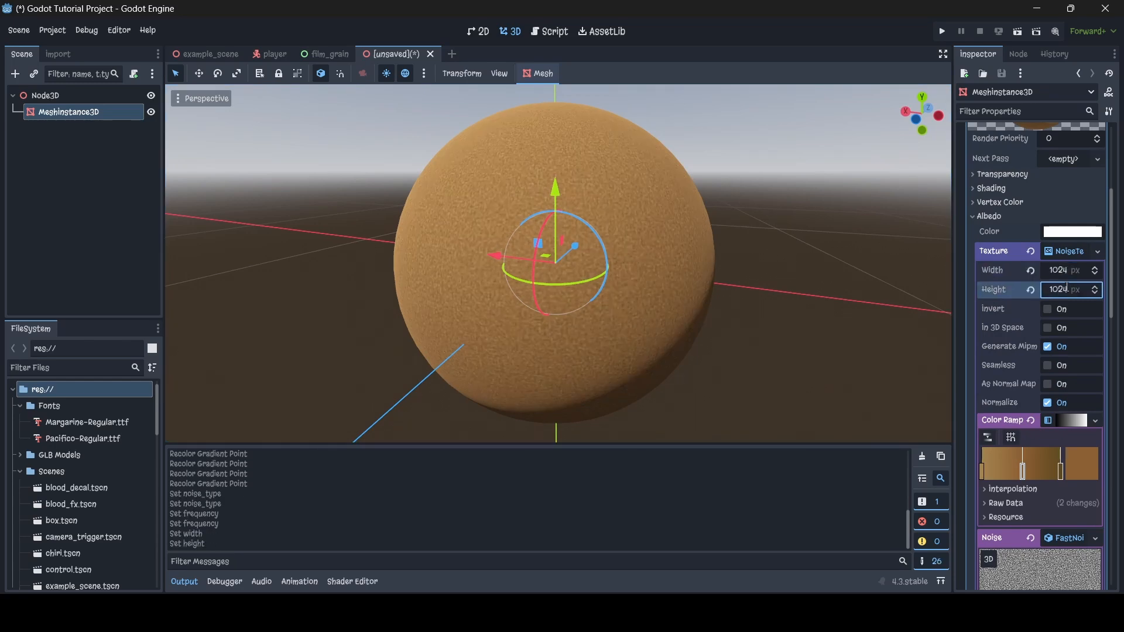
Step: Return the albedo noise texture's width and height to 512 px
click(1066, 268)
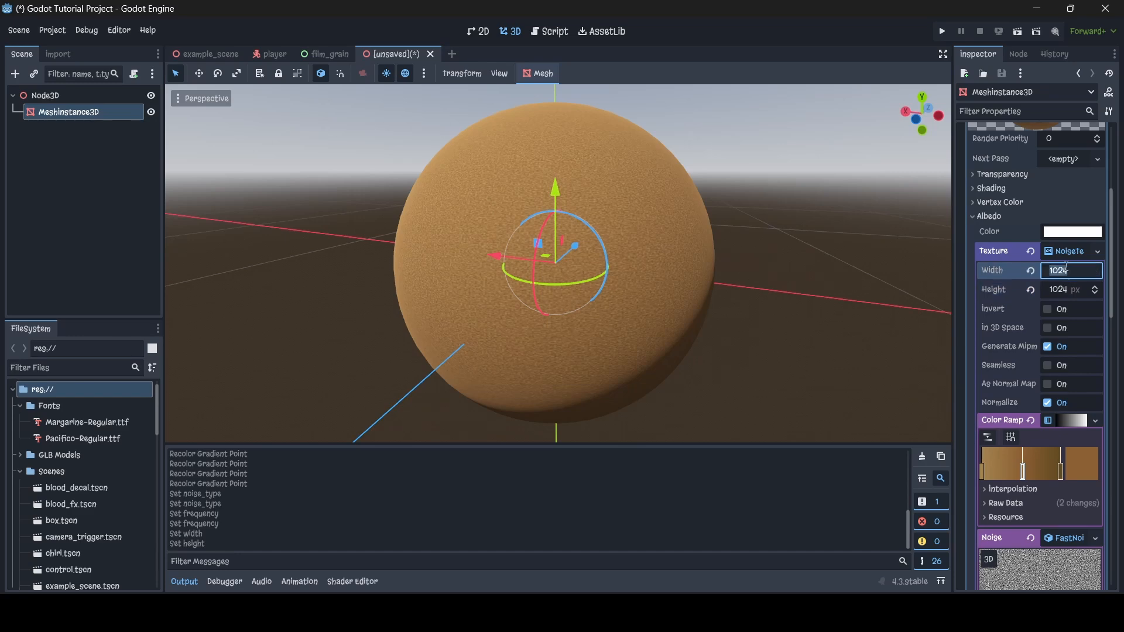
text(512)
key(Return)
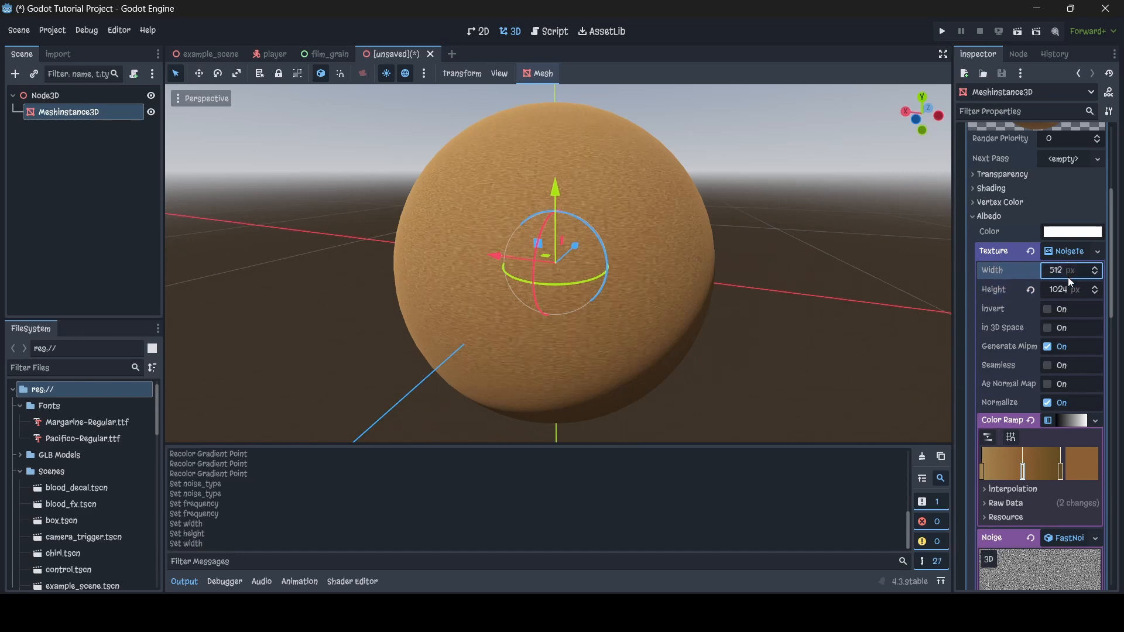
click(1069, 284)
text(512)
key(Return)
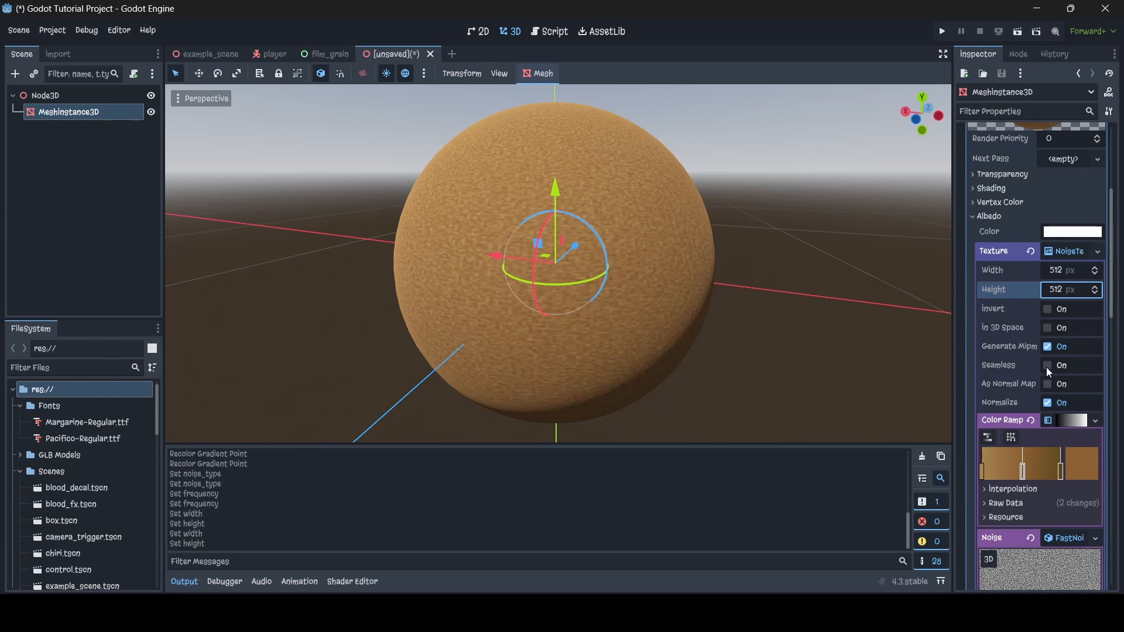
Step: Reset the albedo noise's frequency to its default of 0.01 and check the sphere from another side
scroll(1052, 367, down, 5)
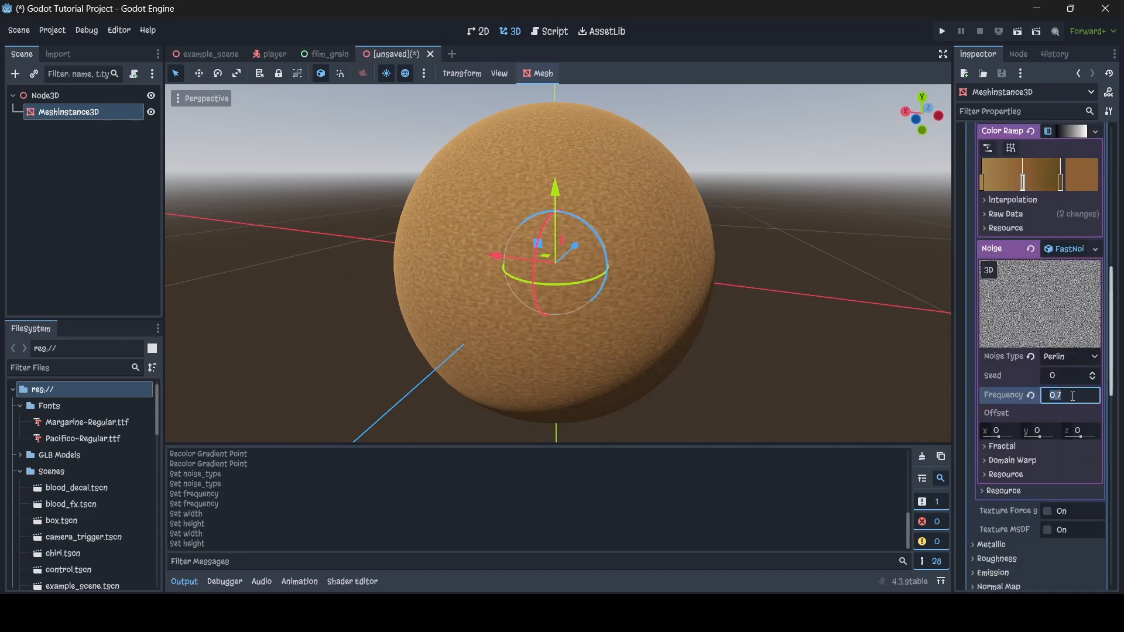
click(1033, 399)
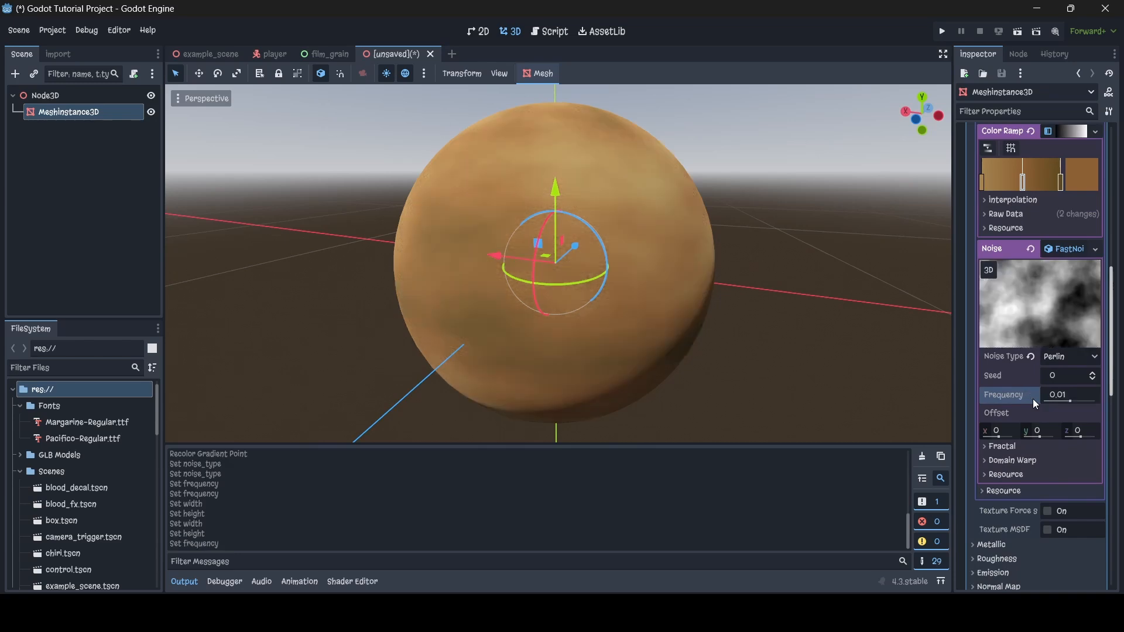
click(1027, 450)
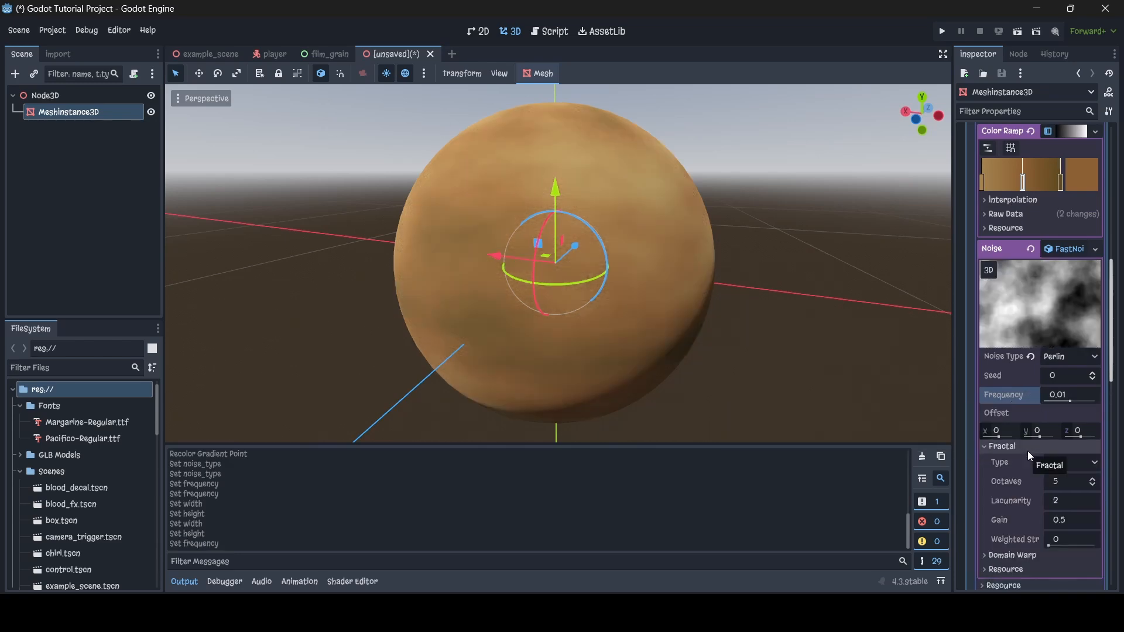
click(1001, 447)
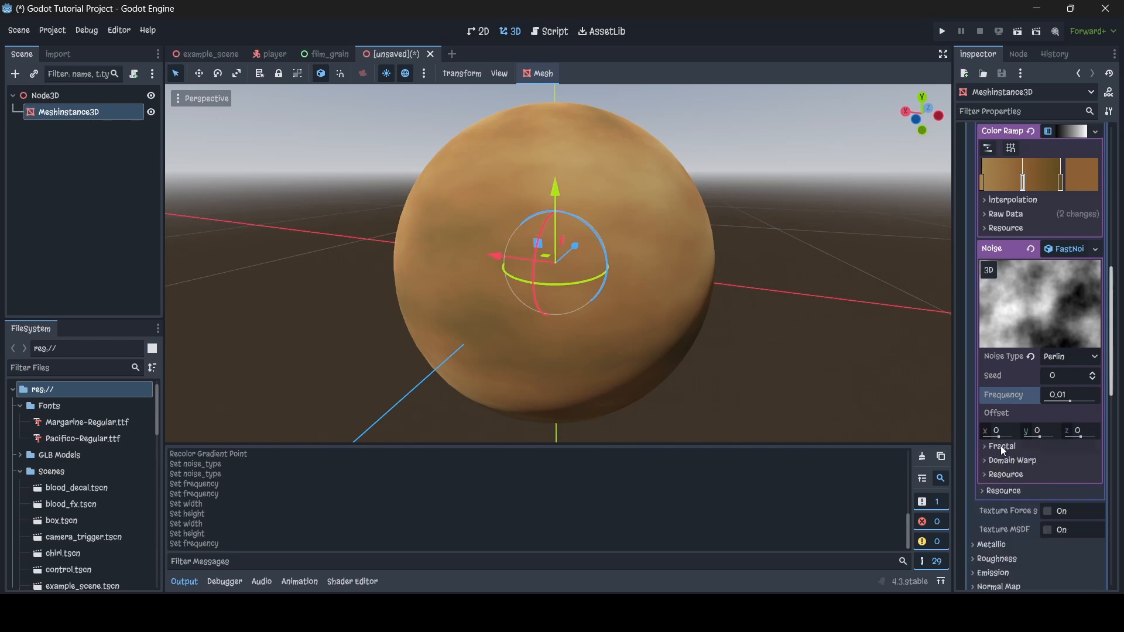
right_drag(768, 317, 702, 266)
key(s)
key(d)
key(w)
Step: Enable the material's normal map and assign a new NoiseTexture2D to it
scroll(1070, 276, up, 5)
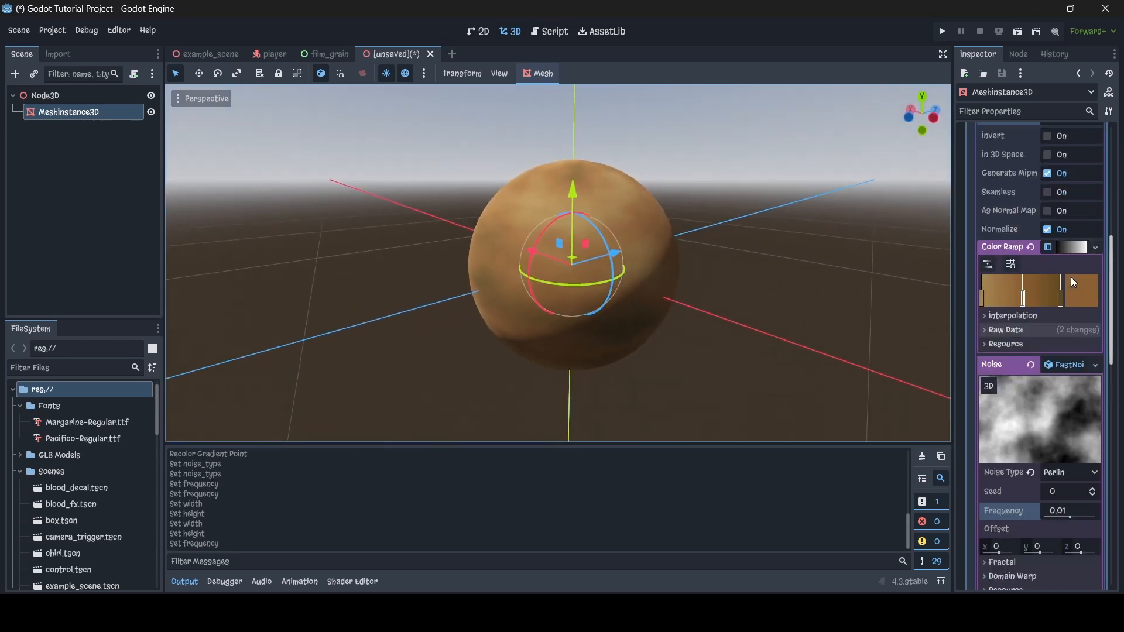
click(1066, 255)
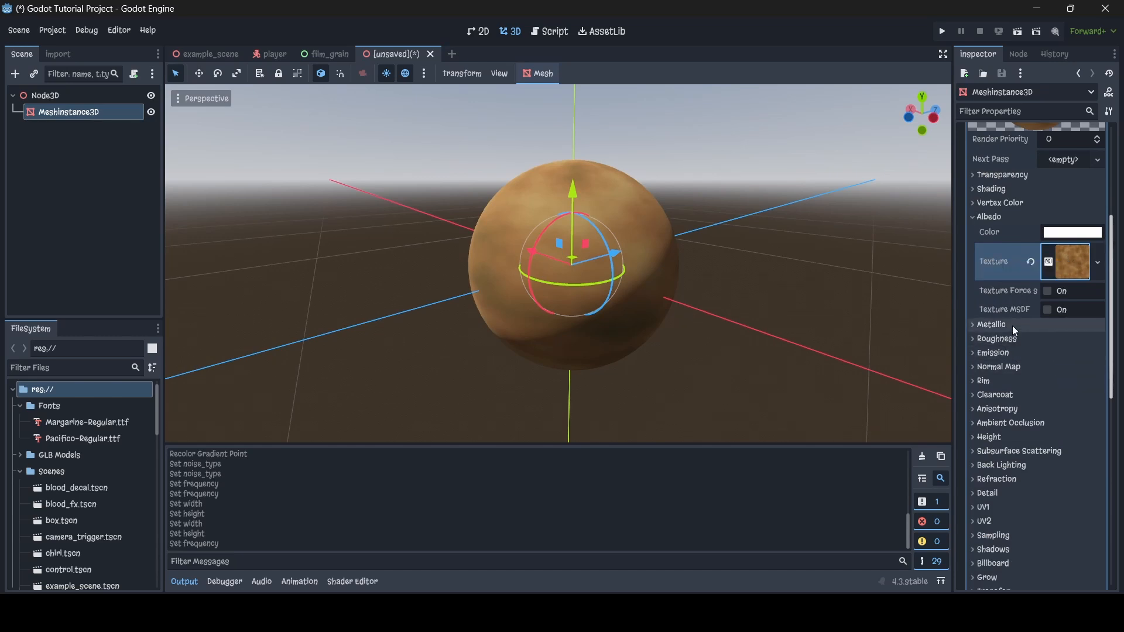
click(1021, 367)
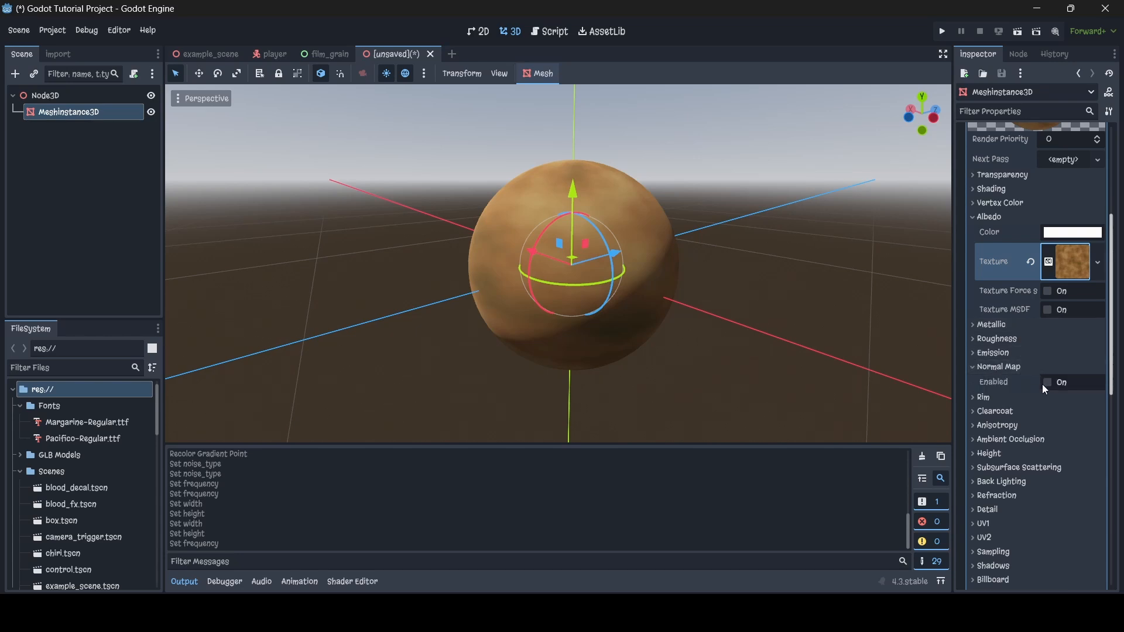
click(1048, 383)
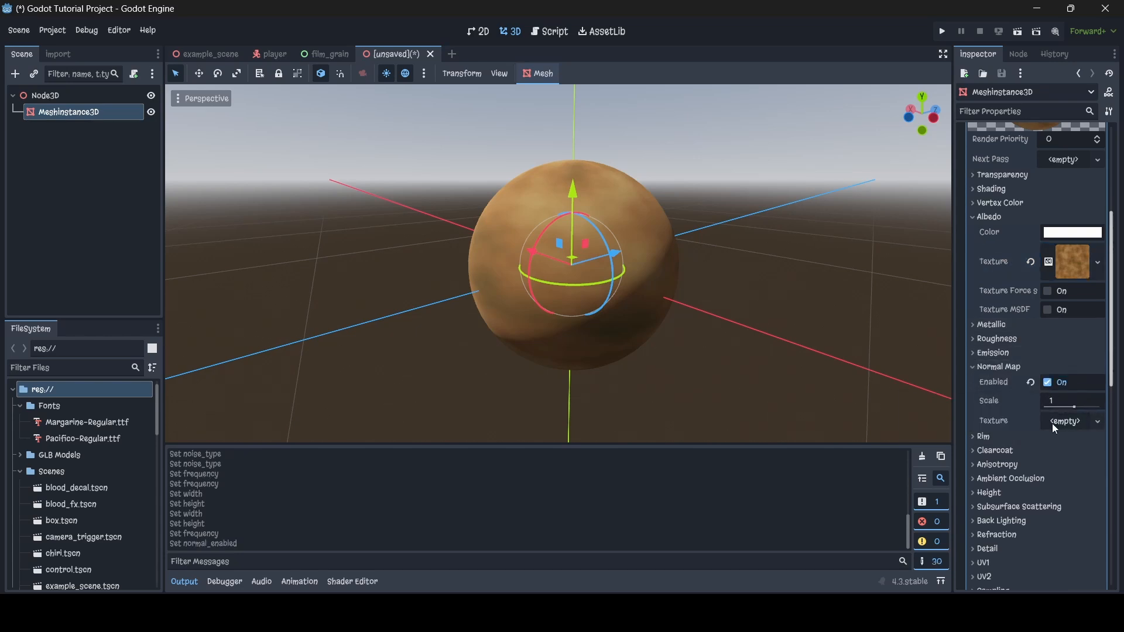
click(1053, 420)
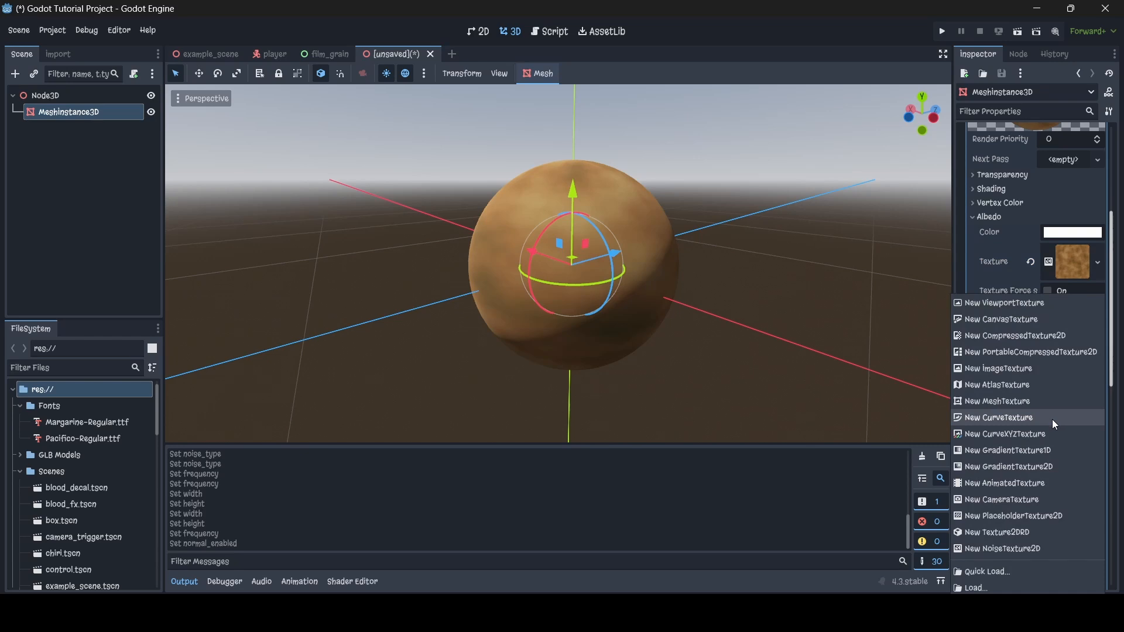
click(1022, 552)
Step: Give the normal map's texture a new FastNoiseLite noise and enable As Normal Map
scroll(1055, 339, down, 3)
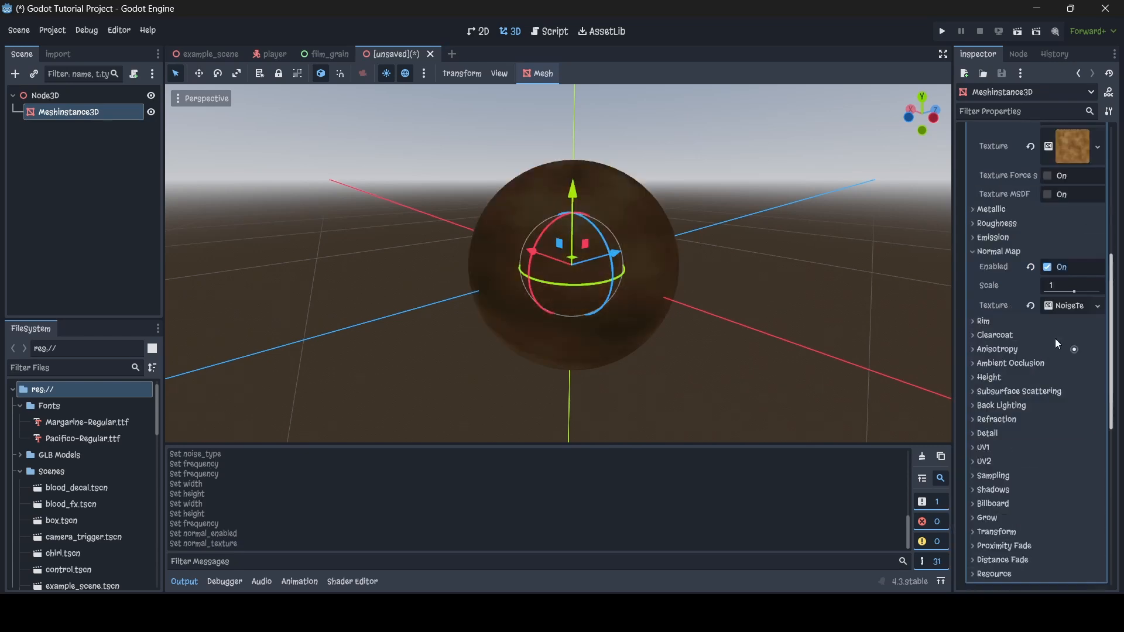
click(1067, 305)
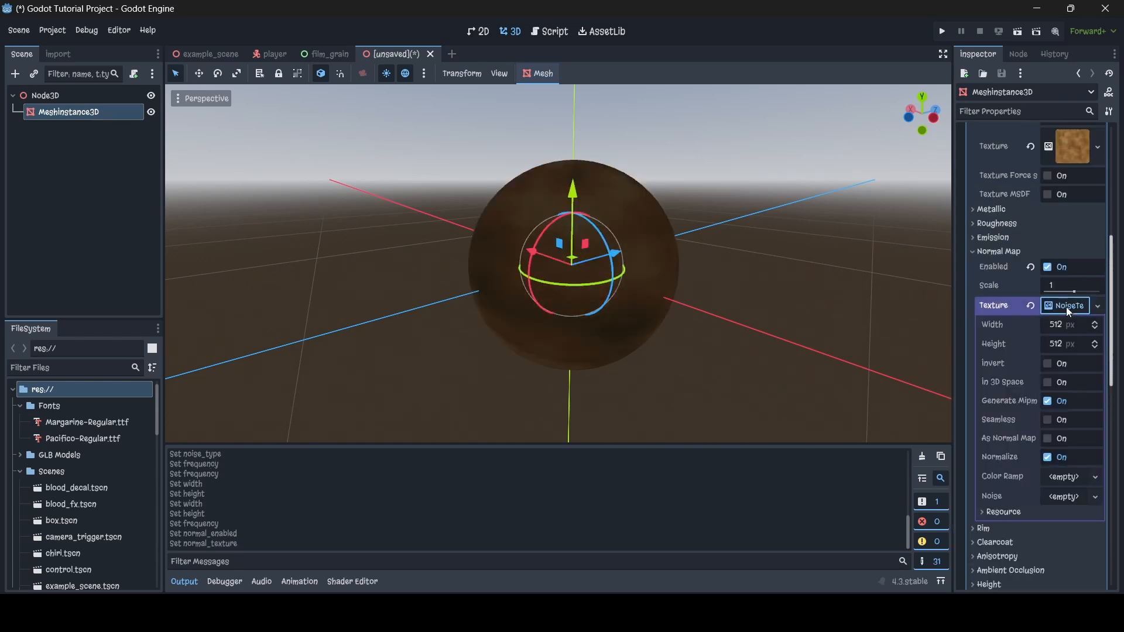
click(1061, 498)
click(1062, 518)
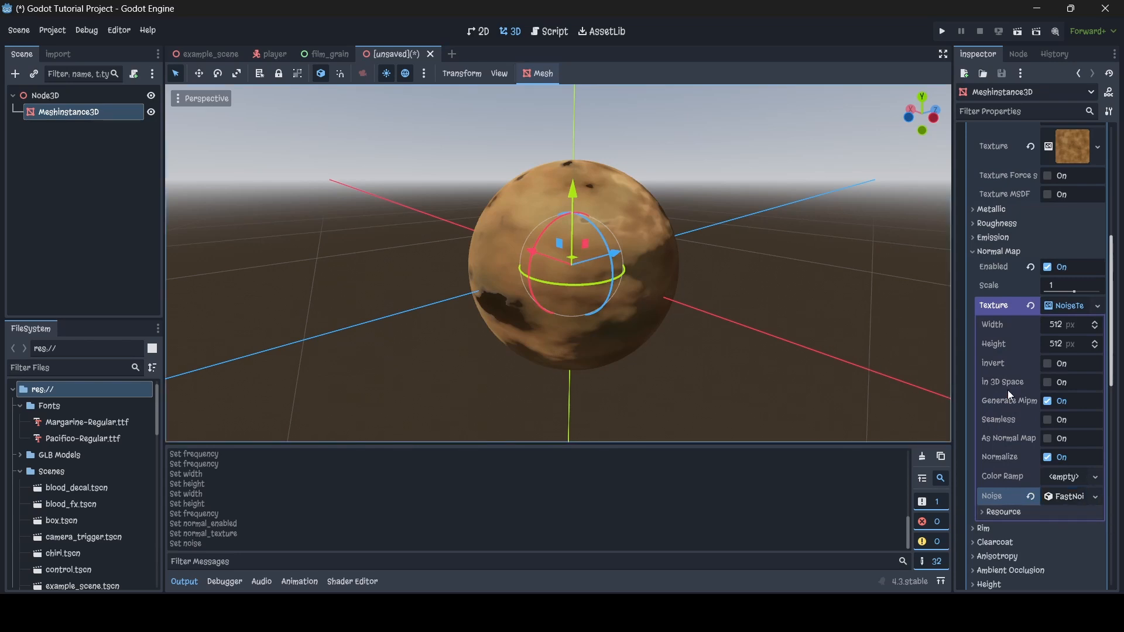
mouse_move(996, 438)
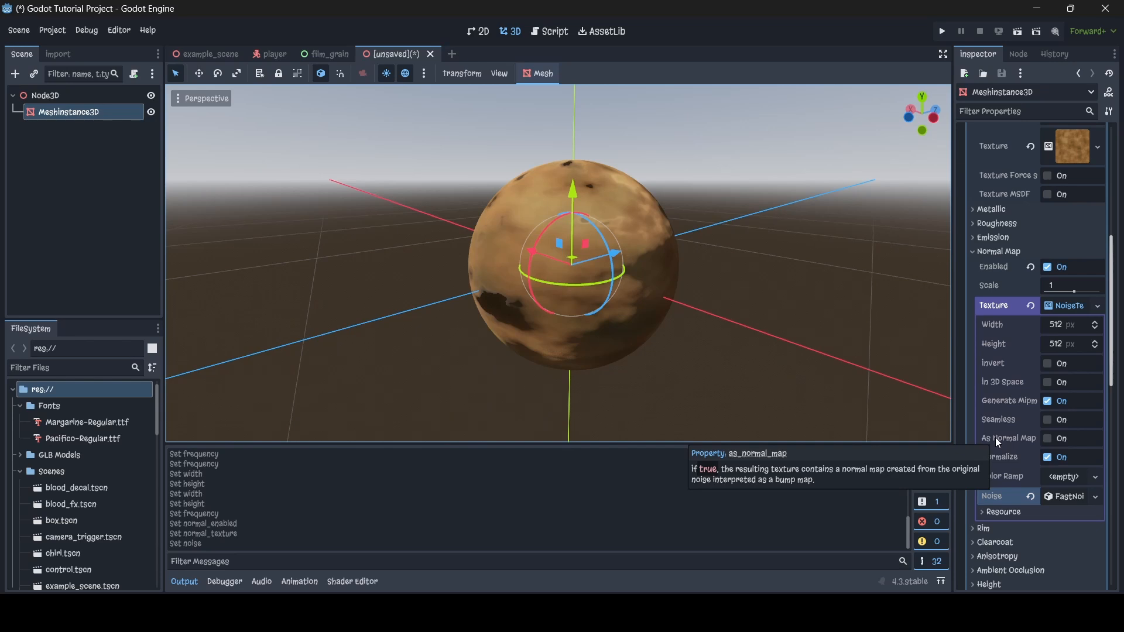
click(1047, 440)
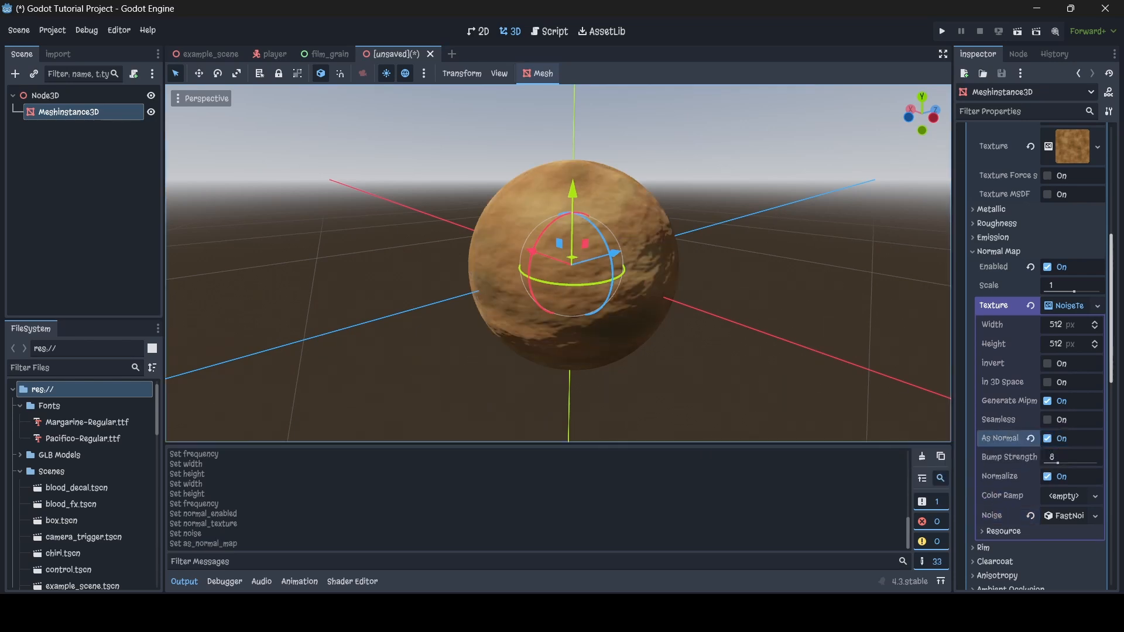
key(a)
right_drag(522, 286, 715, 262)
key(d)
key(a)
key(w)
key(s)
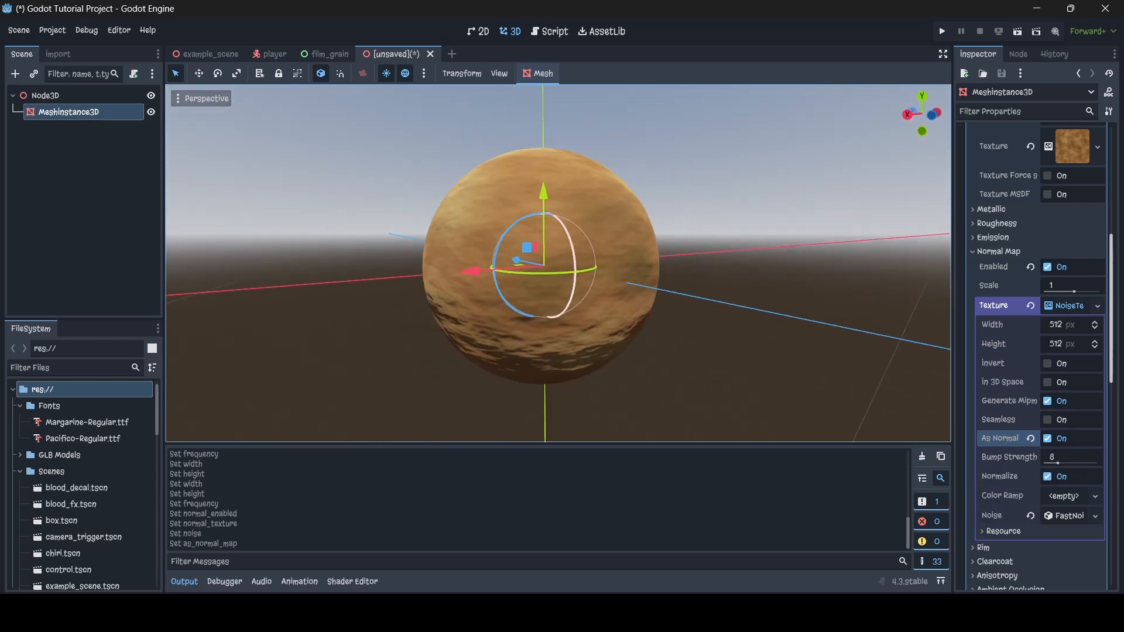
Step: Try bump strengths of 4 and 1 for the normal map texture, and set the final value to 6
click(1075, 457)
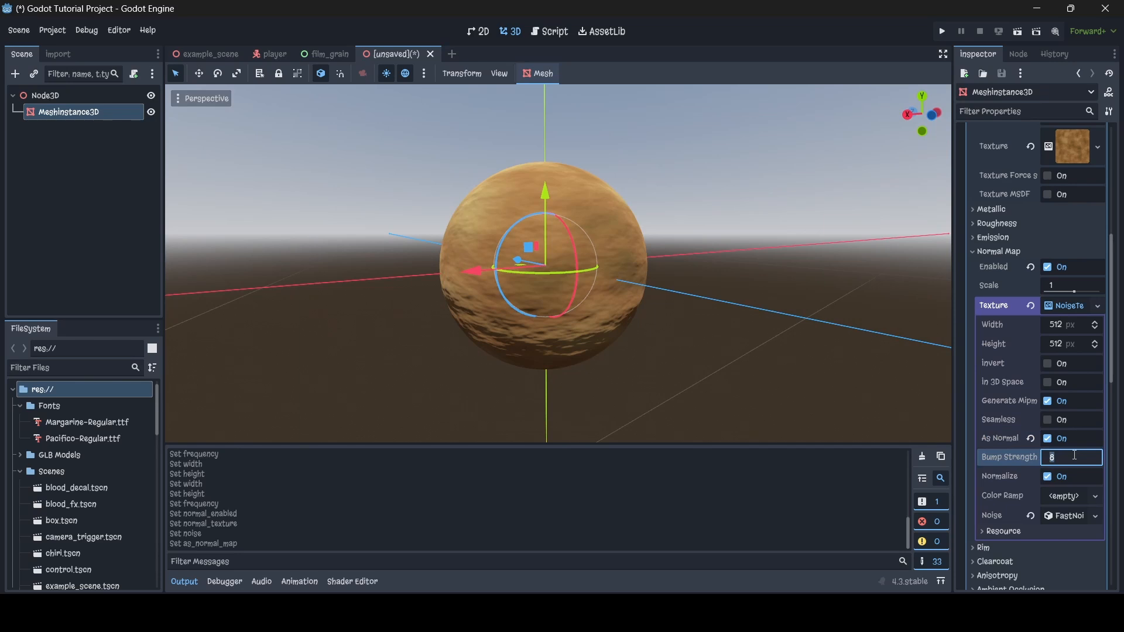
key(Return)
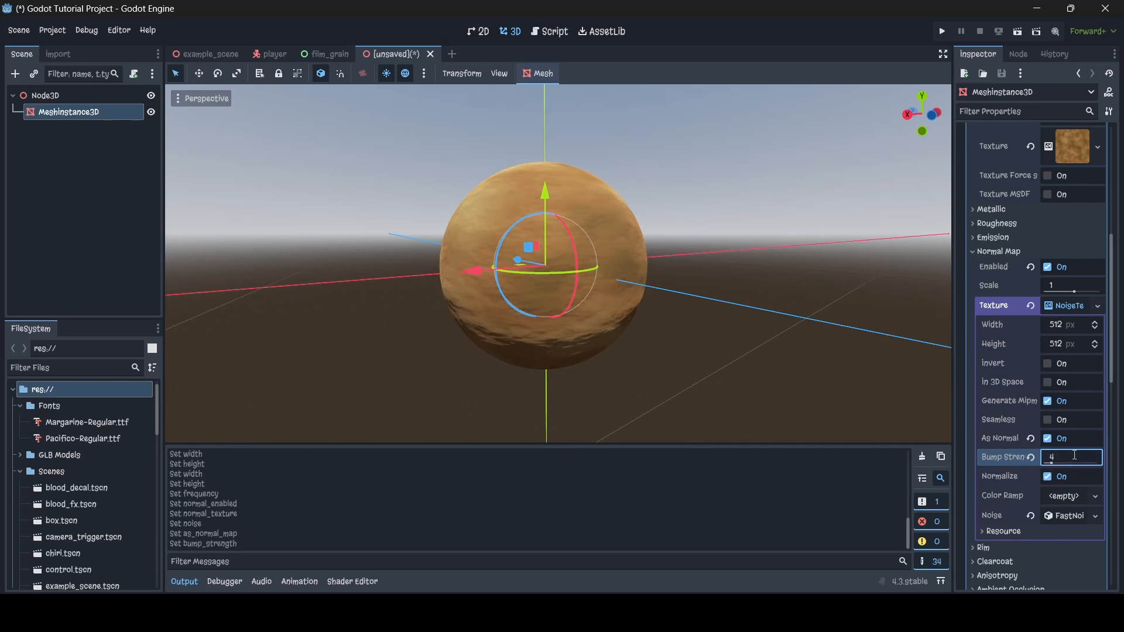
text(1)
key(Return)
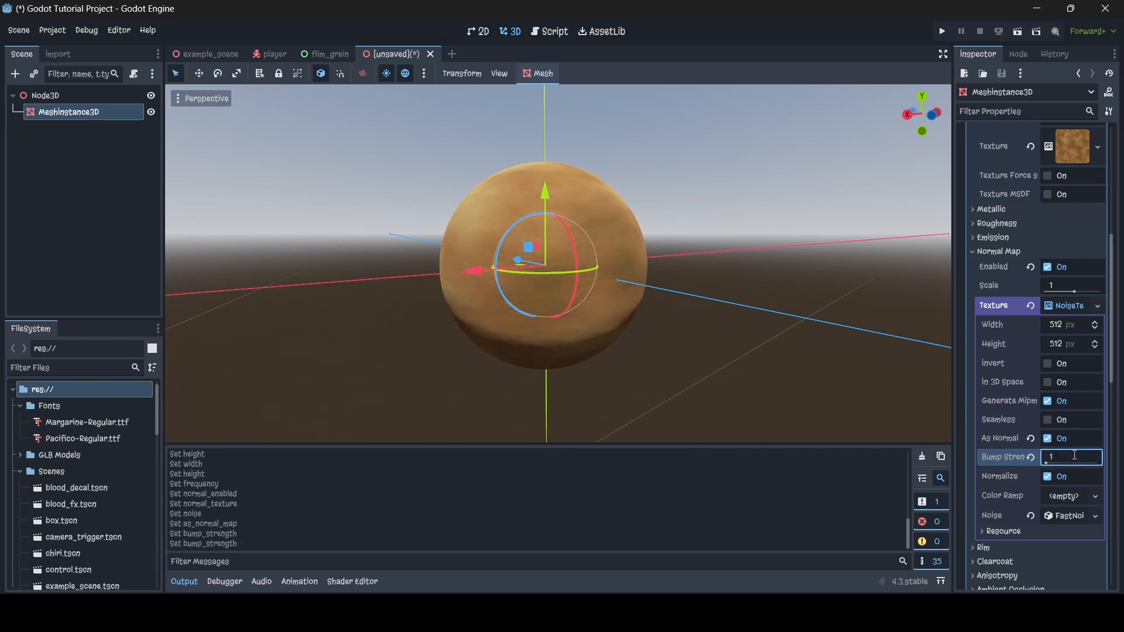
click(1075, 456)
text(6)
key(Return)
middle_drag(731, 365, 662, 363)
Step: Change the noise type of the normal map's FastNoiseLite to Perlin and check the sphere from another angle
click(1070, 514)
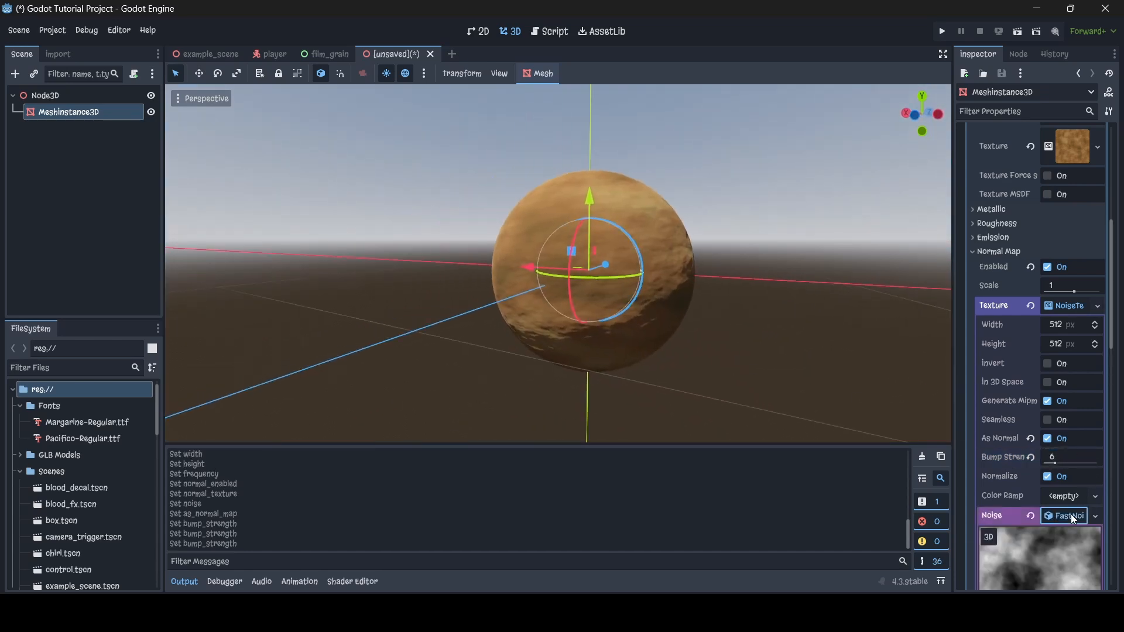
scroll(1074, 493, down, 3)
click(1085, 455)
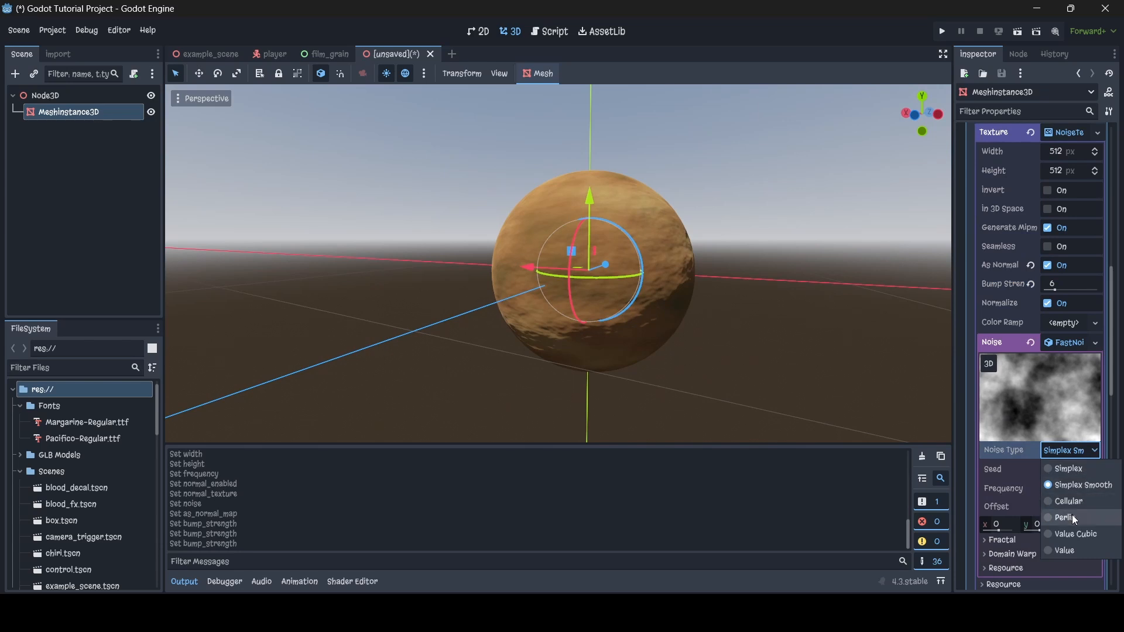
click(1073, 515)
middle_drag(732, 363, 773, 352)
scroll(820, 354, up, 3)
Step: Set the normal map noise's type to Cellular and check the sphere's surface up close
click(1069, 451)
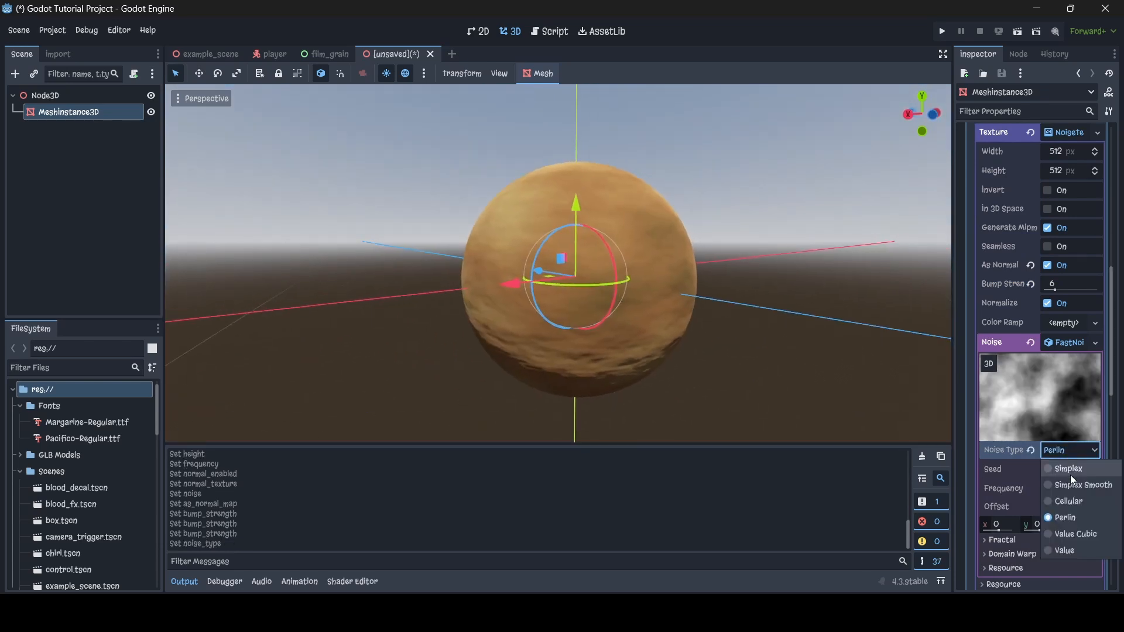
click(1073, 498)
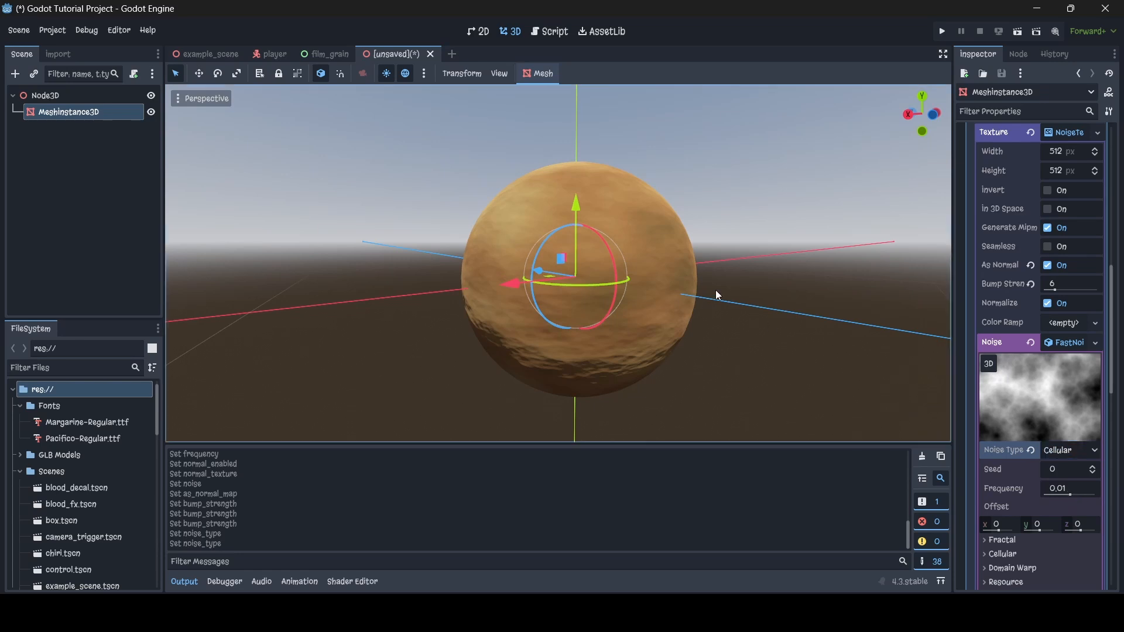
key(d)
mouse_move(715, 293)
right_down()
mouse_move(565, 287)
mouse_move(673, 322)
mouse_move(705, 290)
mouse_move(673, 291)
mouse_move(732, 291)
right_up()
key(w)
key(a)
key(a)
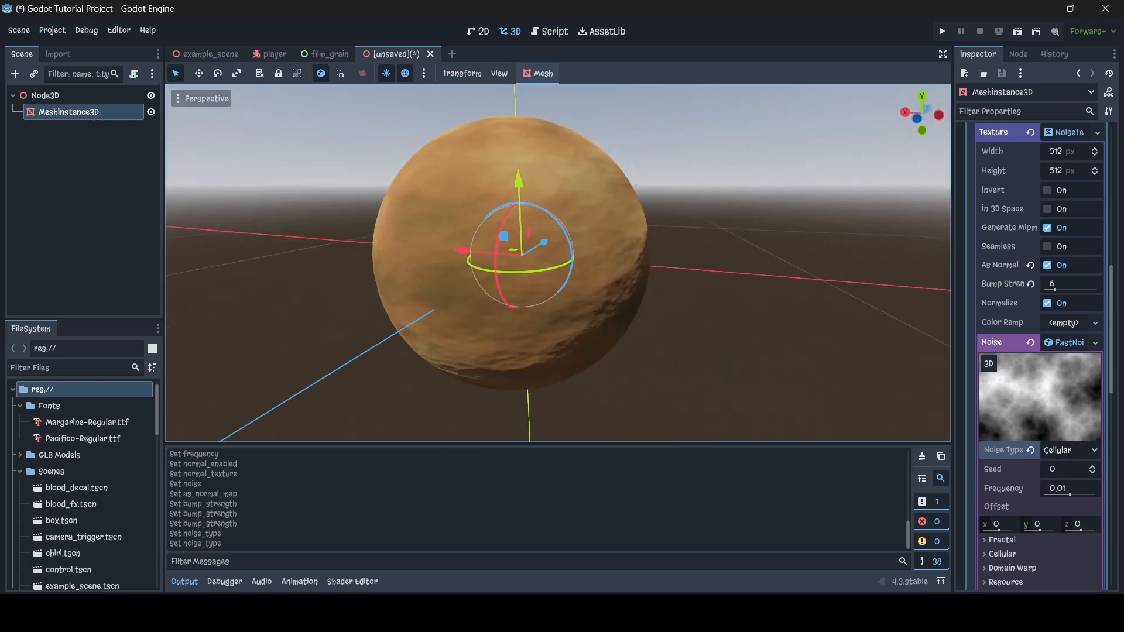
Step: Try frequencies of 0.5, 0.2 and 0.1 for the normal map noise, and reset it to the default of 0.01
click(1082, 494)
text(.)
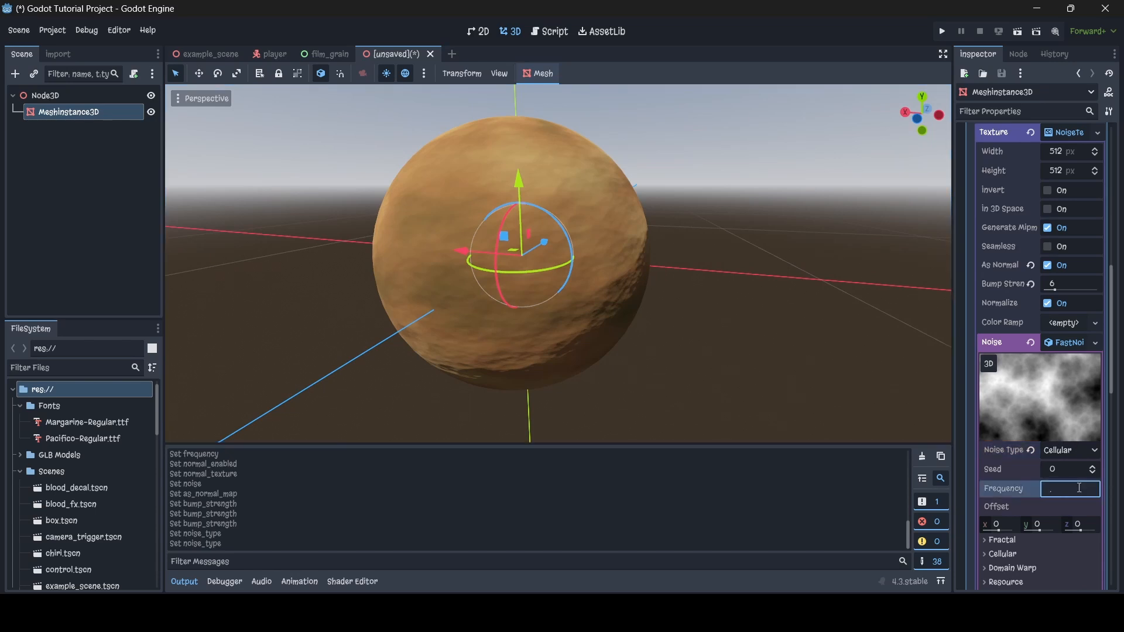
text(5)
key(Return)
click(1080, 488)
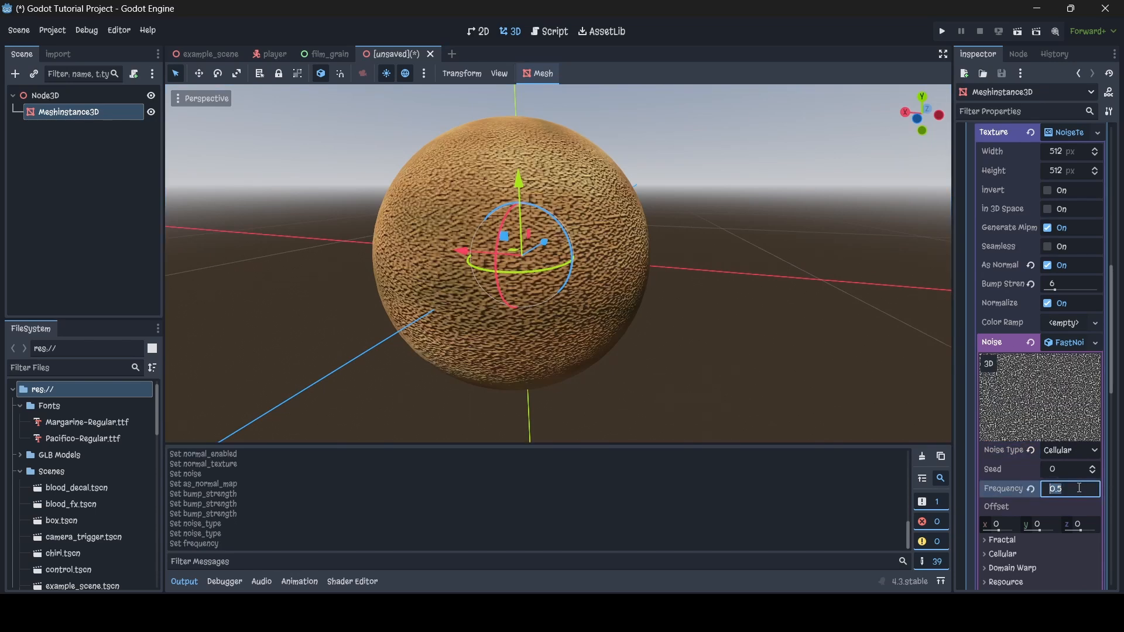
text(.2)
key(Return)
click(1081, 488)
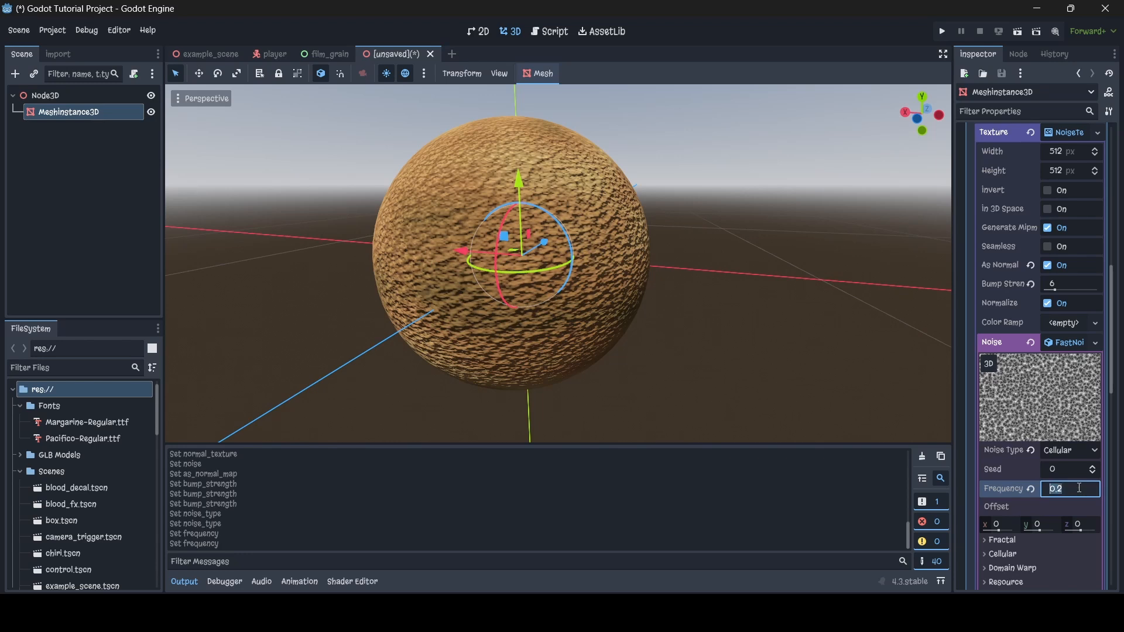
text(0.1)
key(Return)
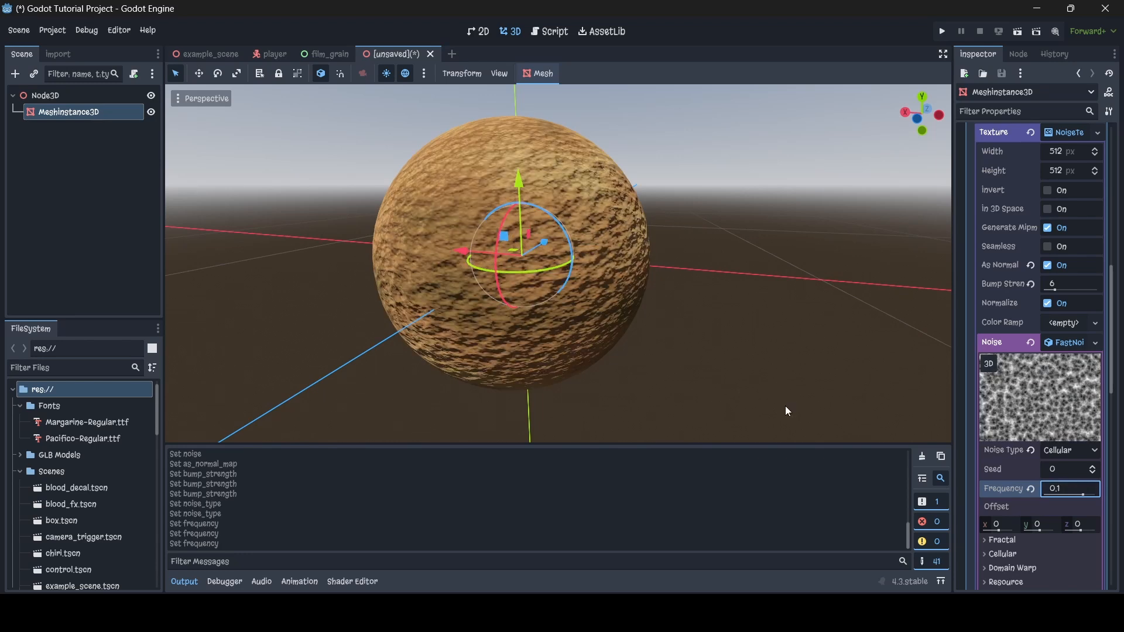
click(1033, 491)
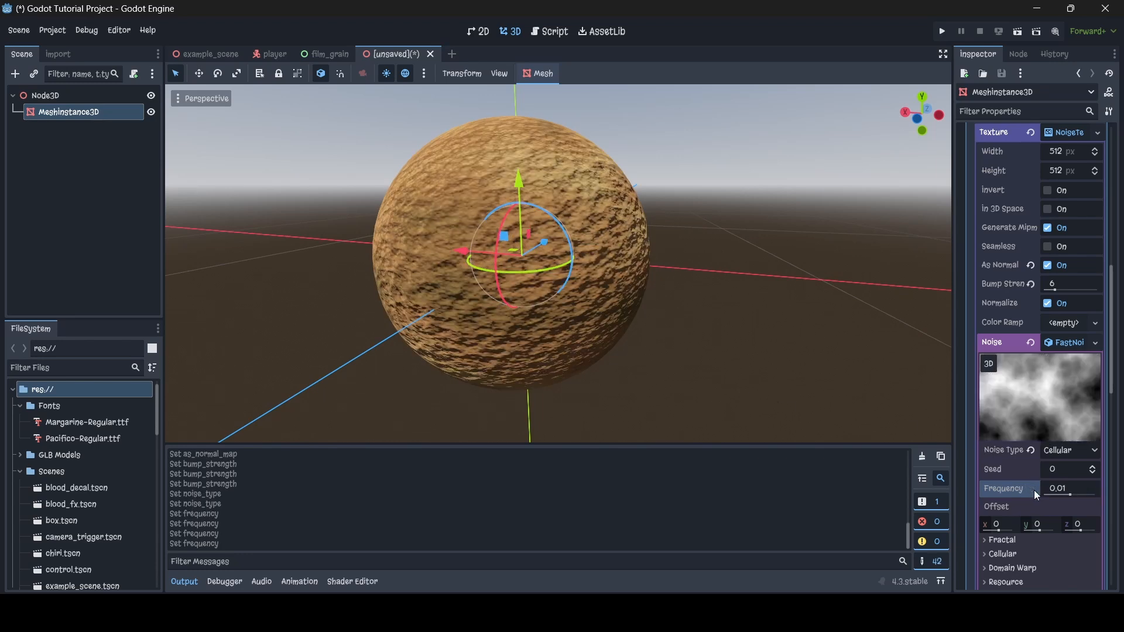
Step: Collapse the normal map's noise and texture settings and check the whole sphere from farther away
click(1069, 344)
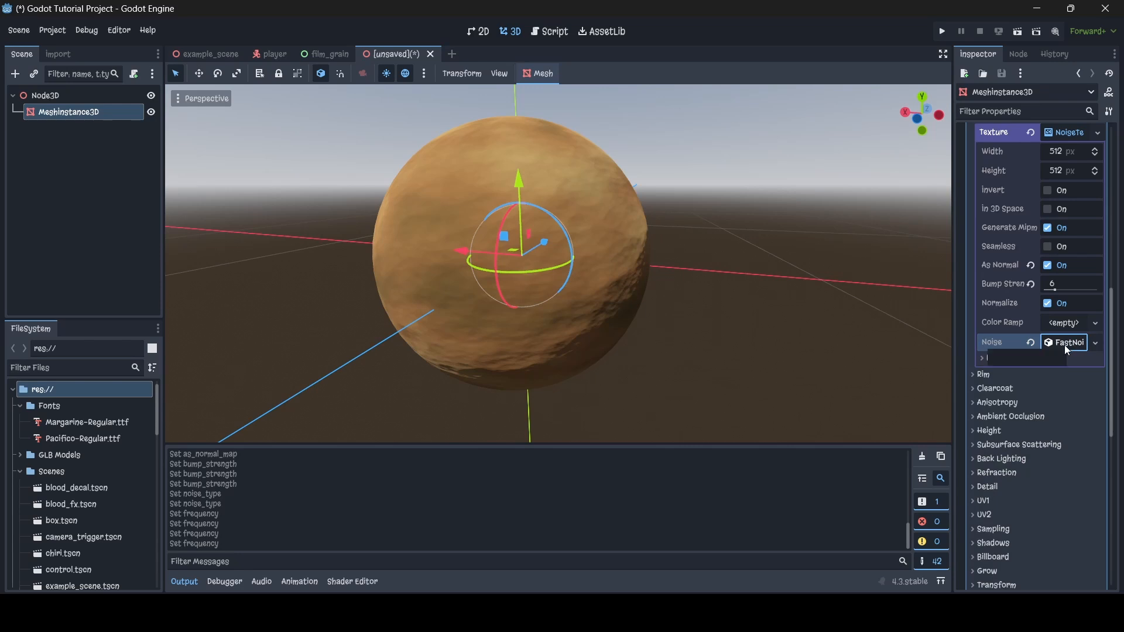
scroll(1065, 345, up, 3)
click(1066, 307)
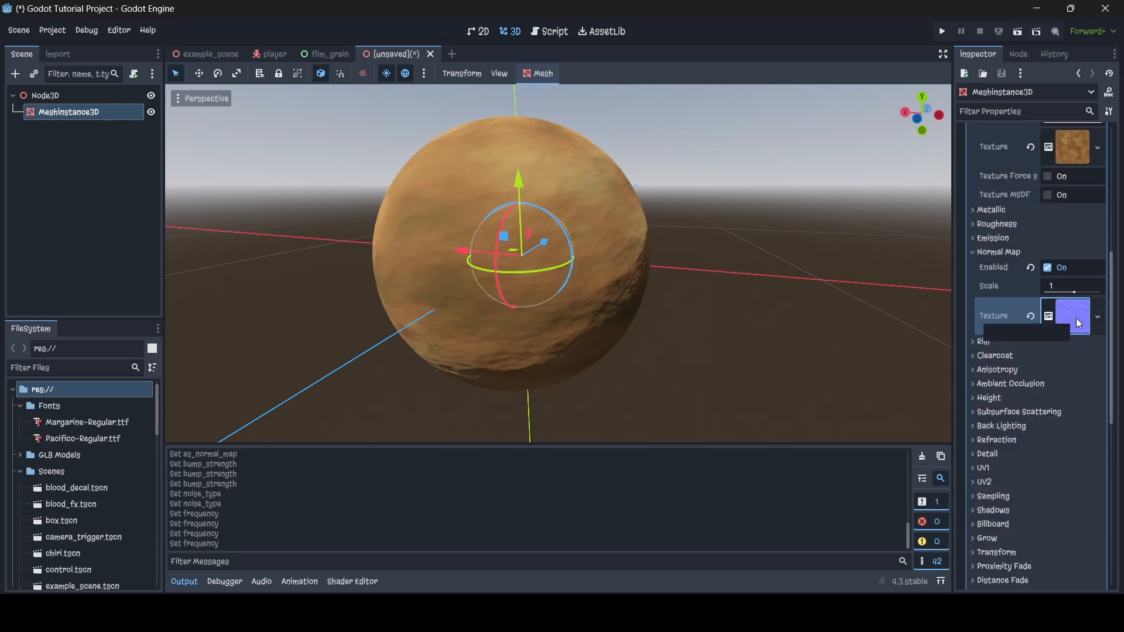
scroll(1077, 318, up, 2)
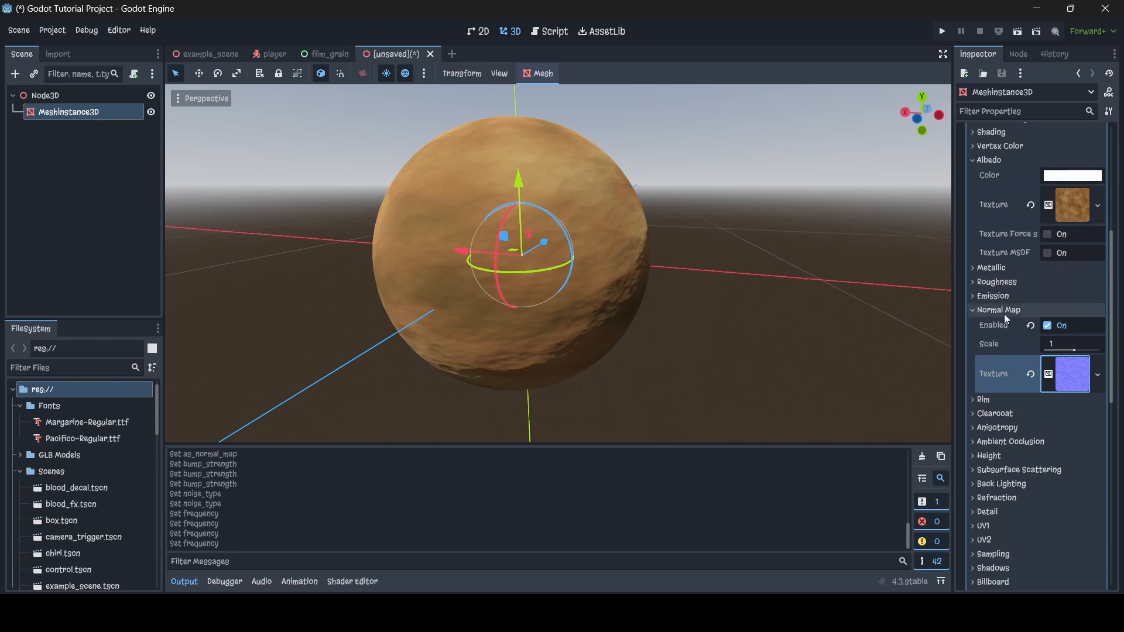
key(s)
right_drag(580, 237, 572, 230)
key(w)
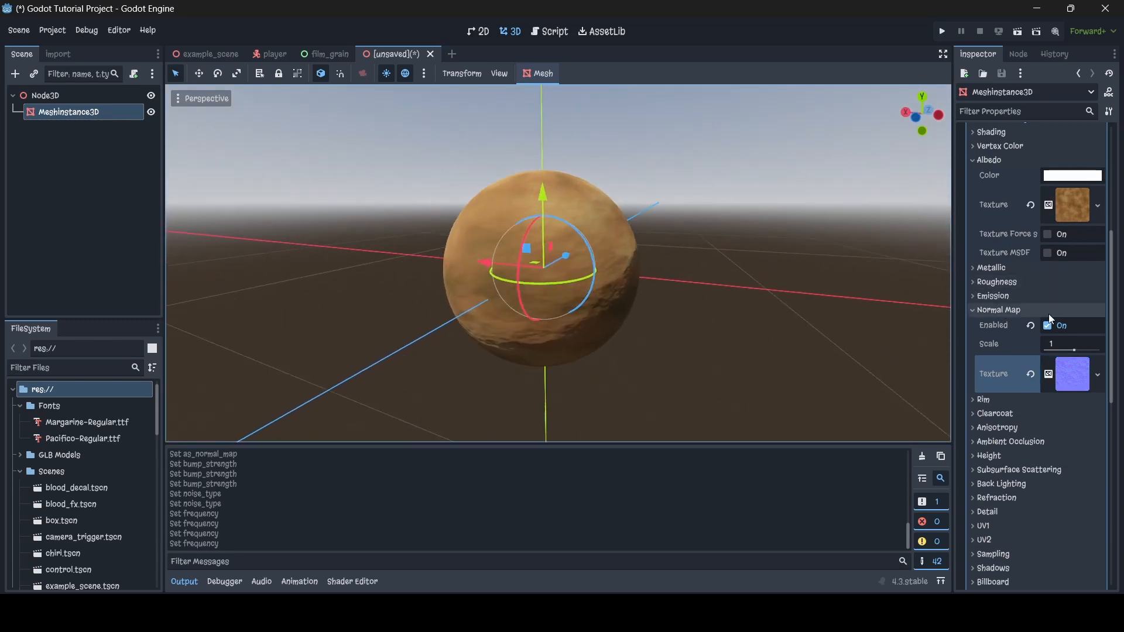
Step: Set the material's Metallic value to 1 and its Roughness to 0.3
click(1052, 269)
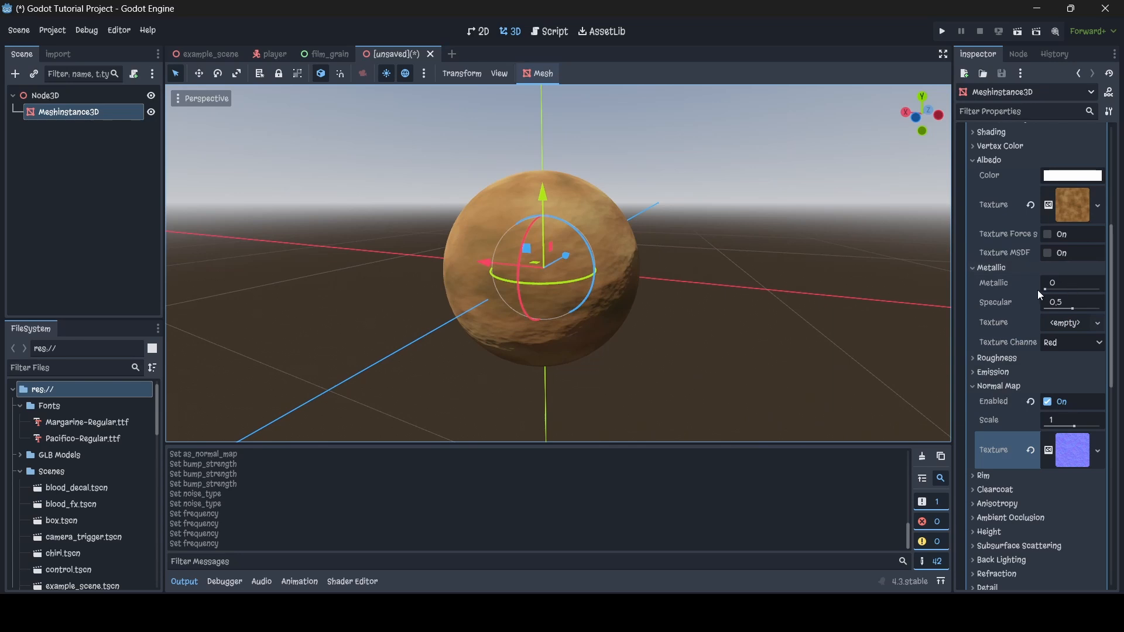
drag(1046, 287, 1100, 288)
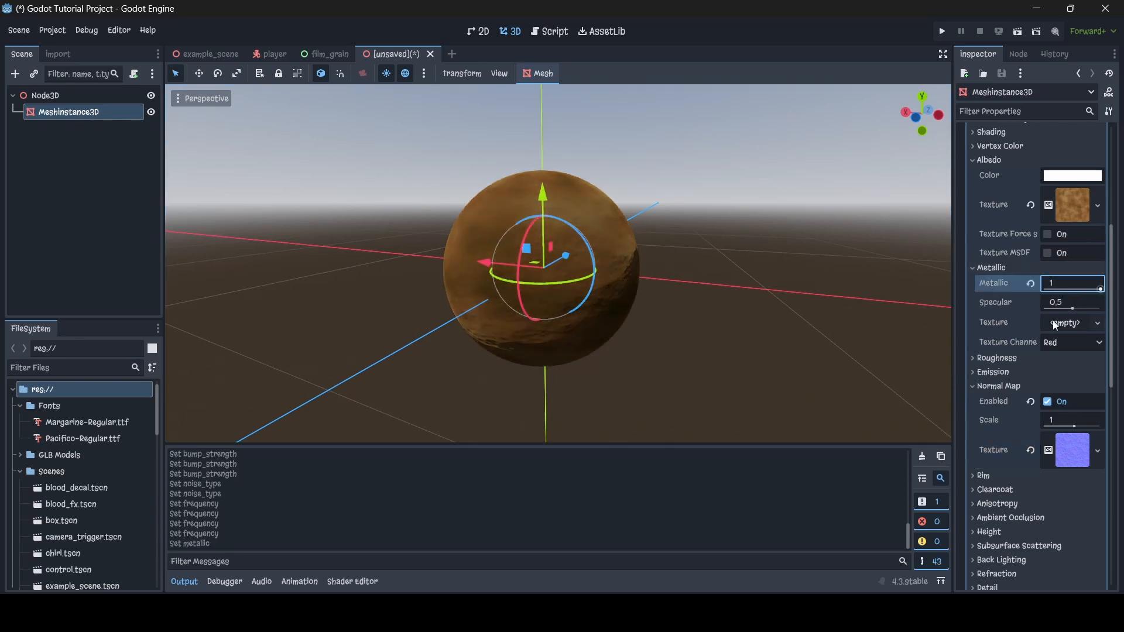
click(1006, 357)
click(1075, 374)
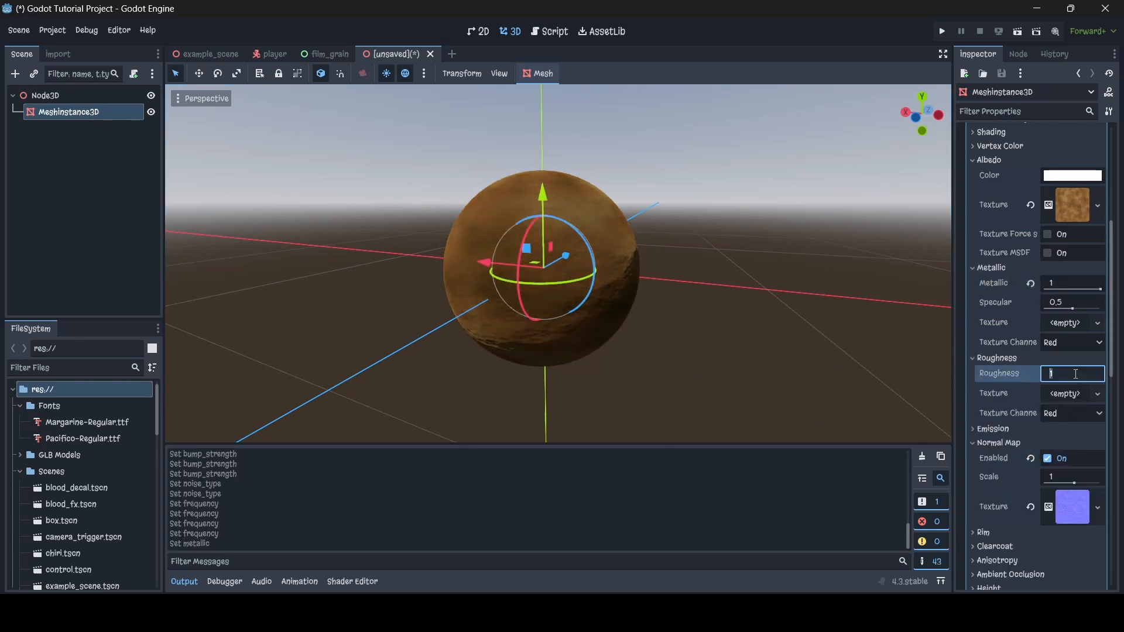
text(.3)
key(Return)
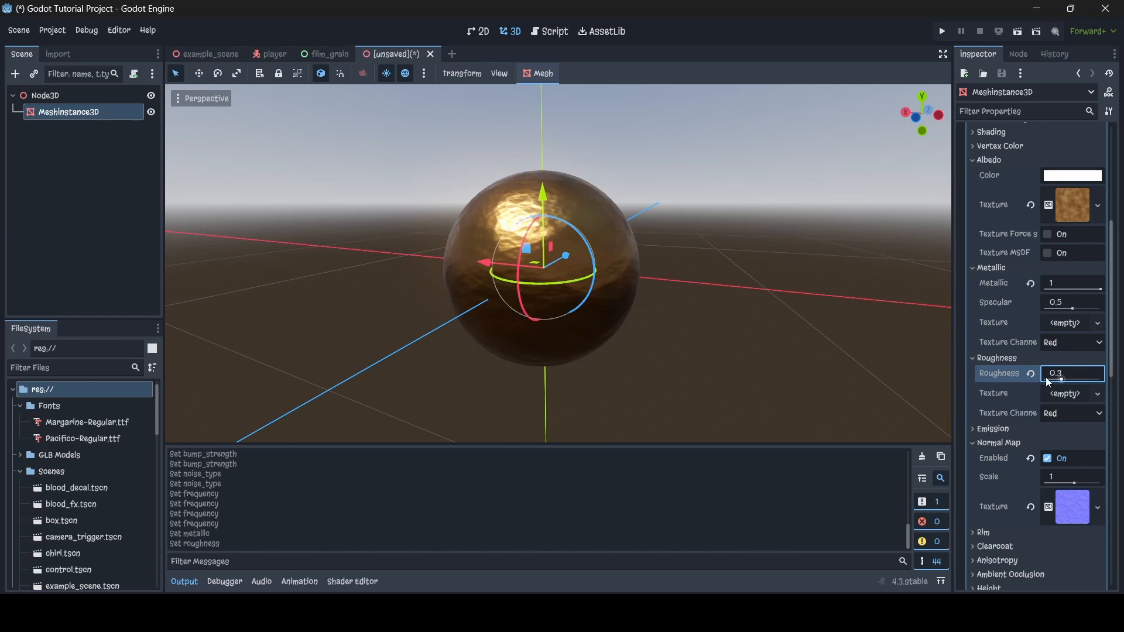
Step: Examine the metallic sphere's surface and reflections from all sides, looking for visible texture seams
click(746, 289)
key(s)
right_drag(746, 289, 914, 287)
key(w)
key(a)
key(d)
key(a)
key(d)
key(w)
key(w)
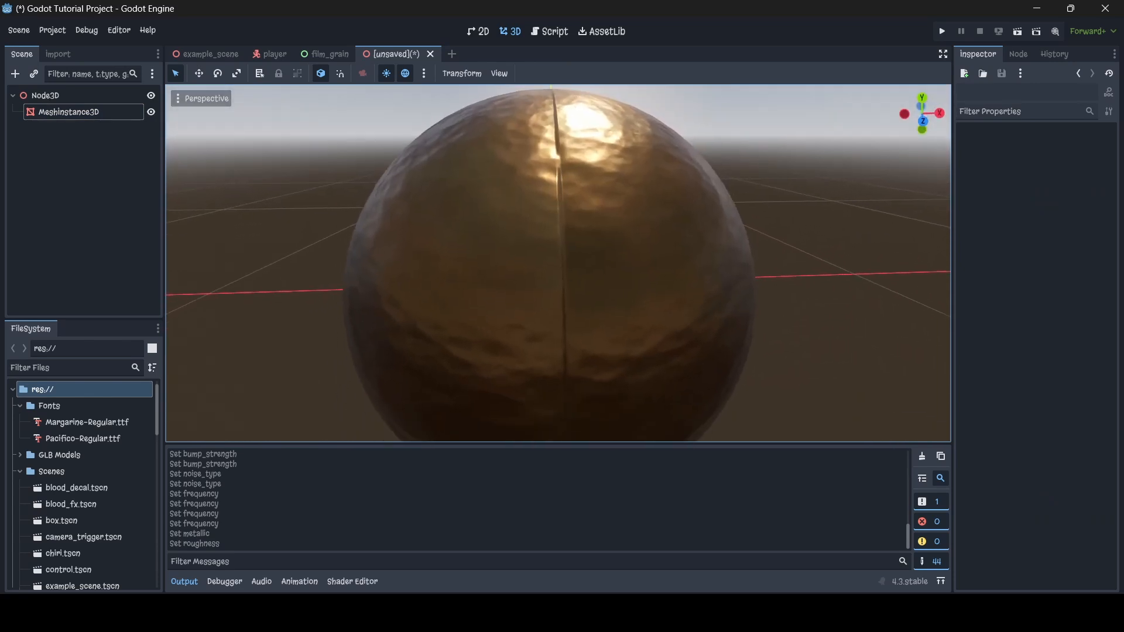
Step: Reselect the sphere mesh and enable Seamless on its albedo noise texture
click(641, 258)
key(s)
mouse_move(668, 241)
right_down()
mouse_move(669, 258)
mouse_move(669, 244)
right_up()
key(w)
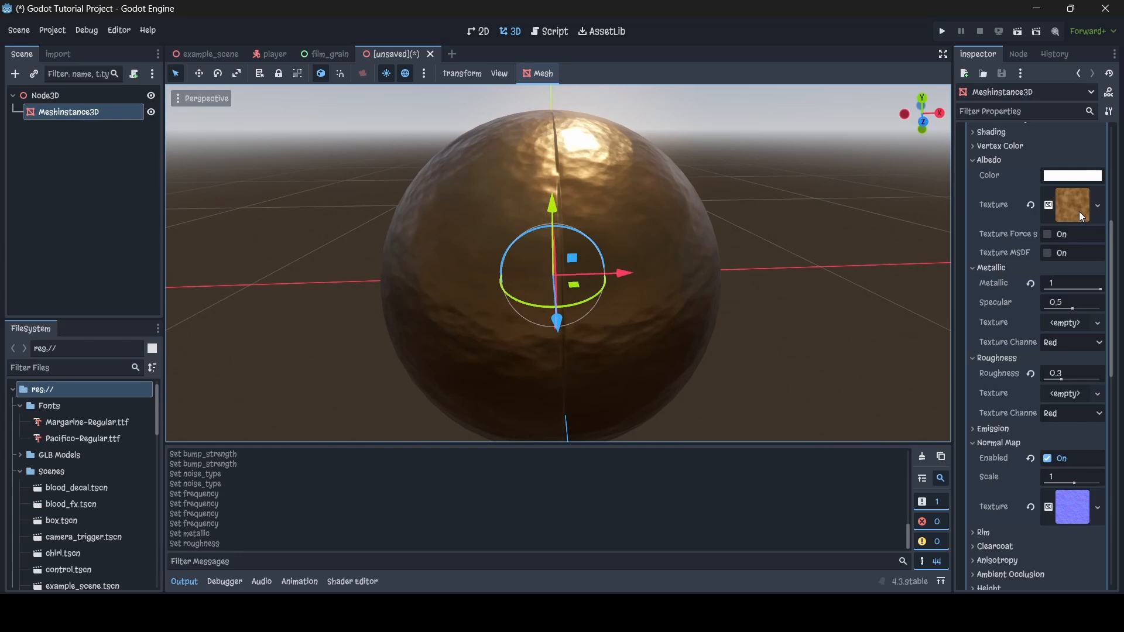
click(1079, 202)
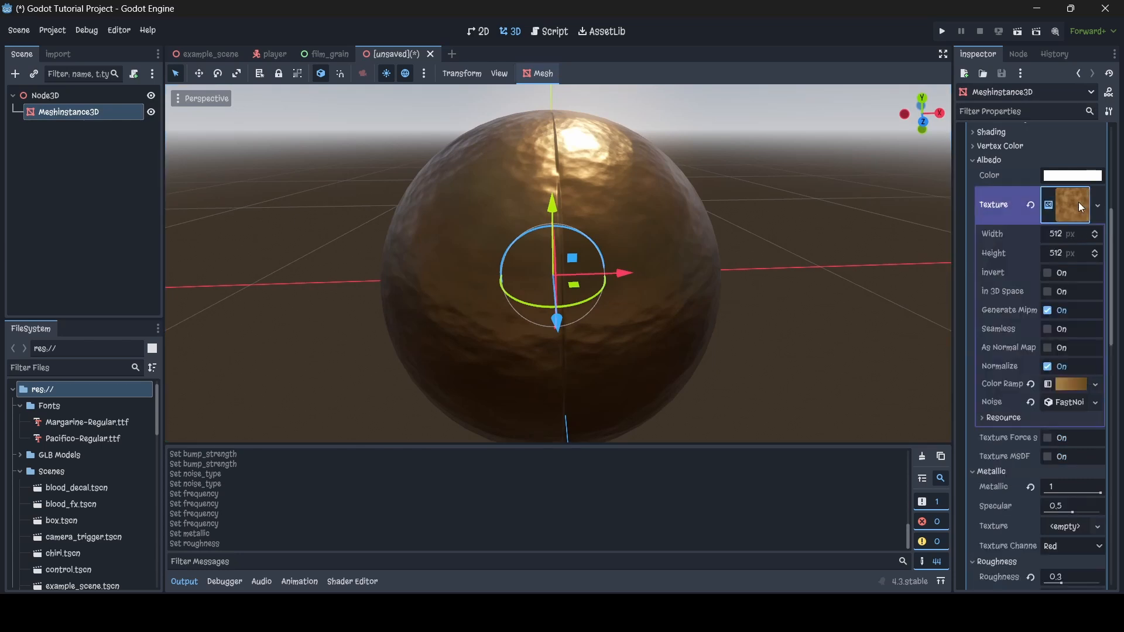
scroll(1070, 353, down, 2)
click(1082, 344)
scroll(1083, 336, down, 3)
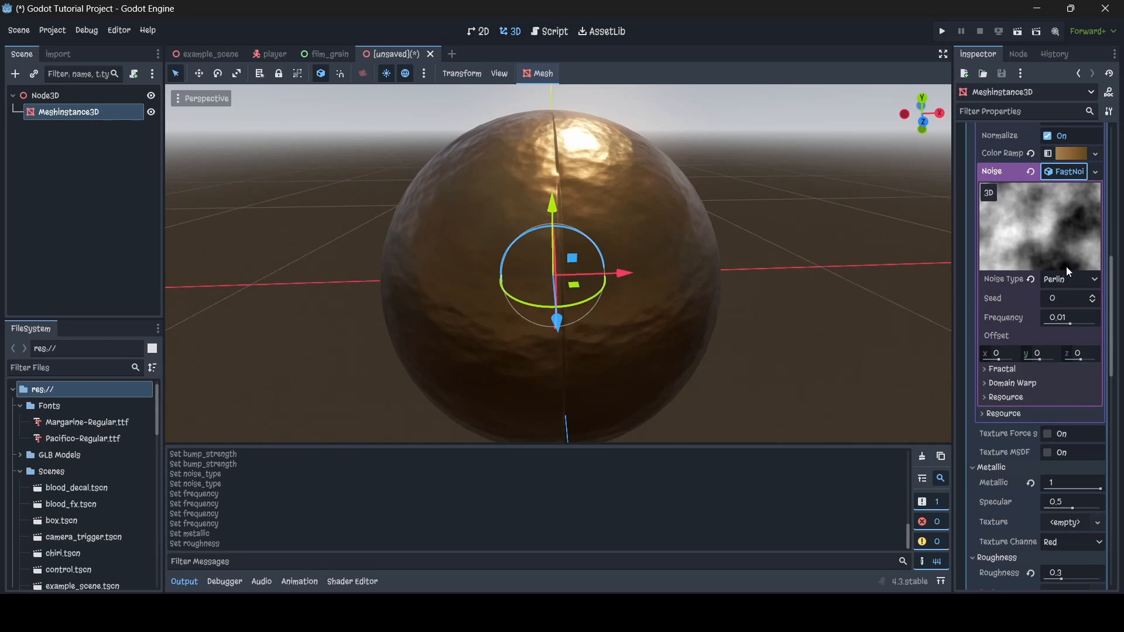
scroll(1062, 275, up, 2)
click(1060, 289)
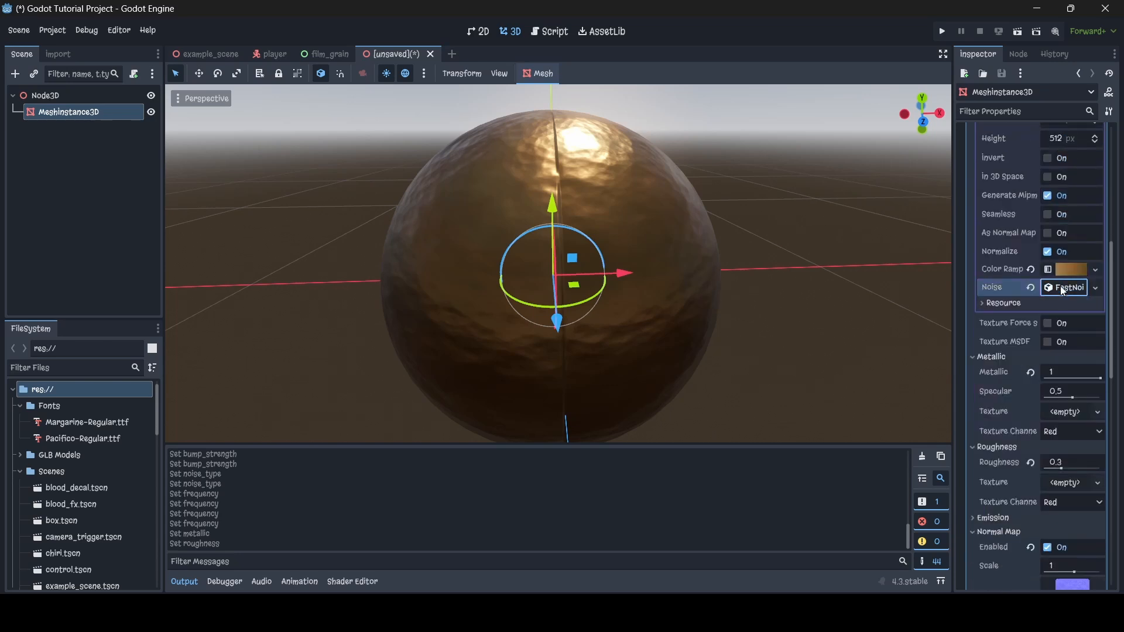
scroll(1060, 285, up, 2)
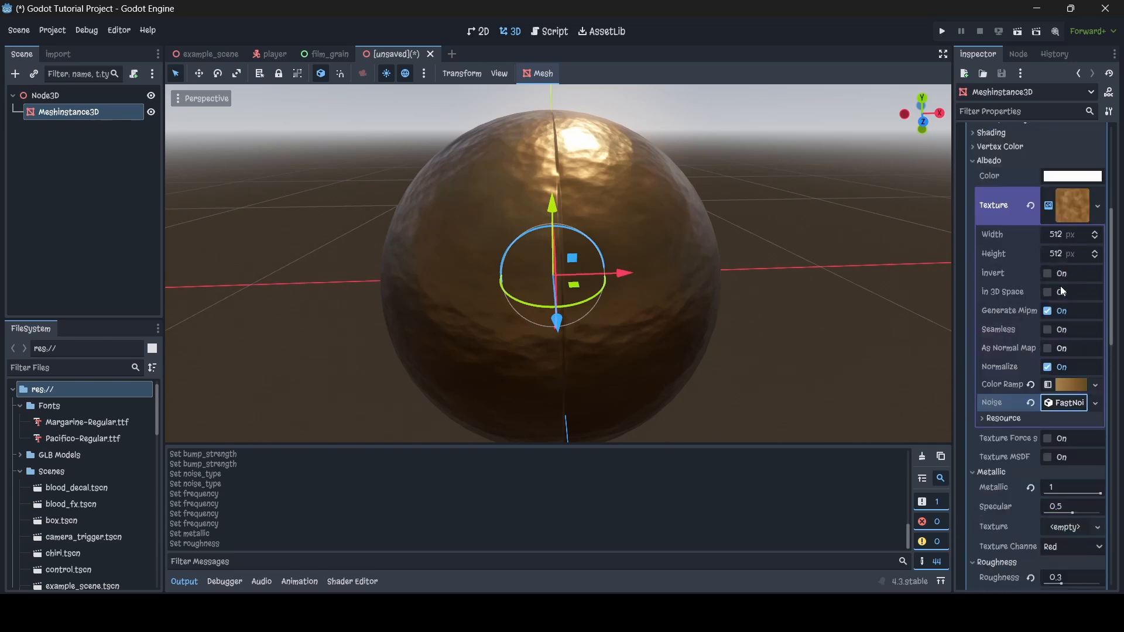
click(1049, 330)
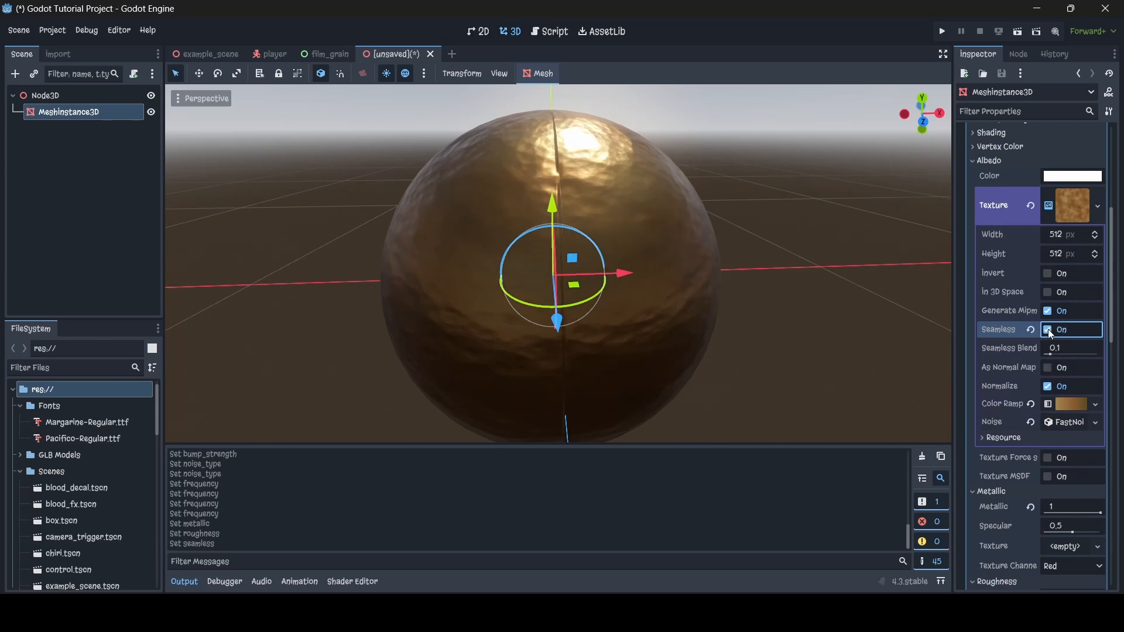
Step: Enable Seamless on the normal map's noise texture
scroll(1070, 355, down, 8)
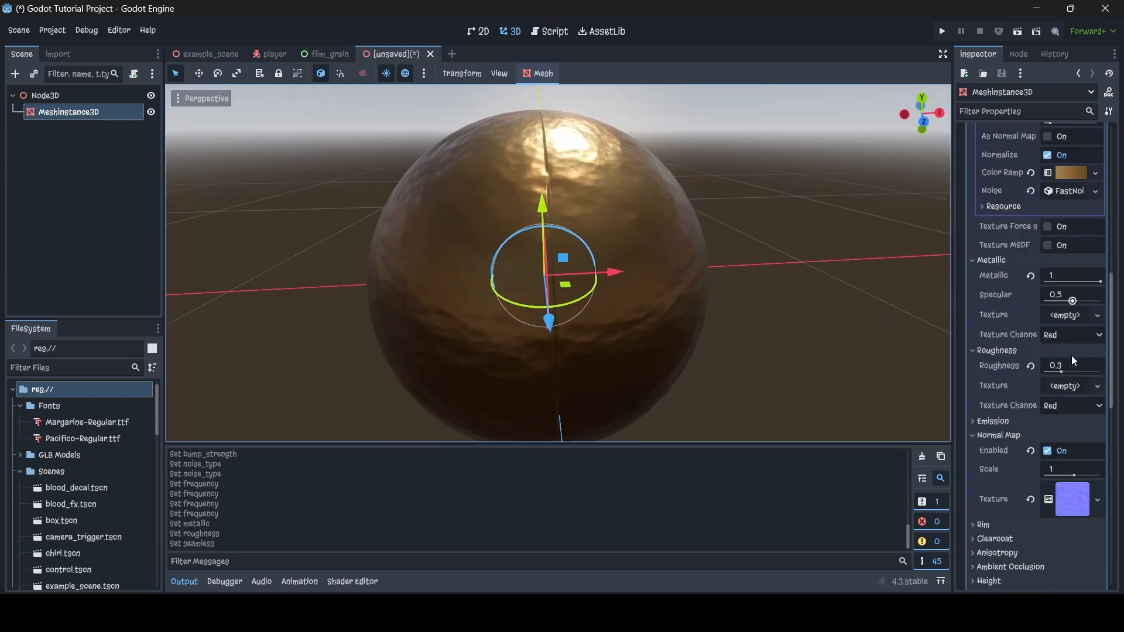
click(1080, 333)
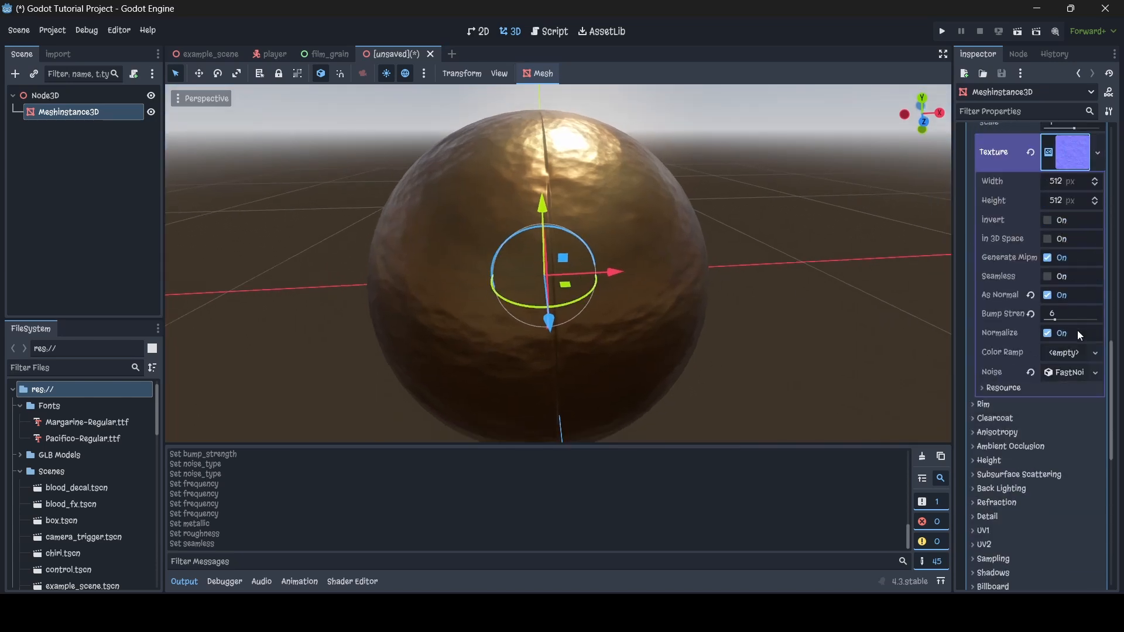
click(1048, 277)
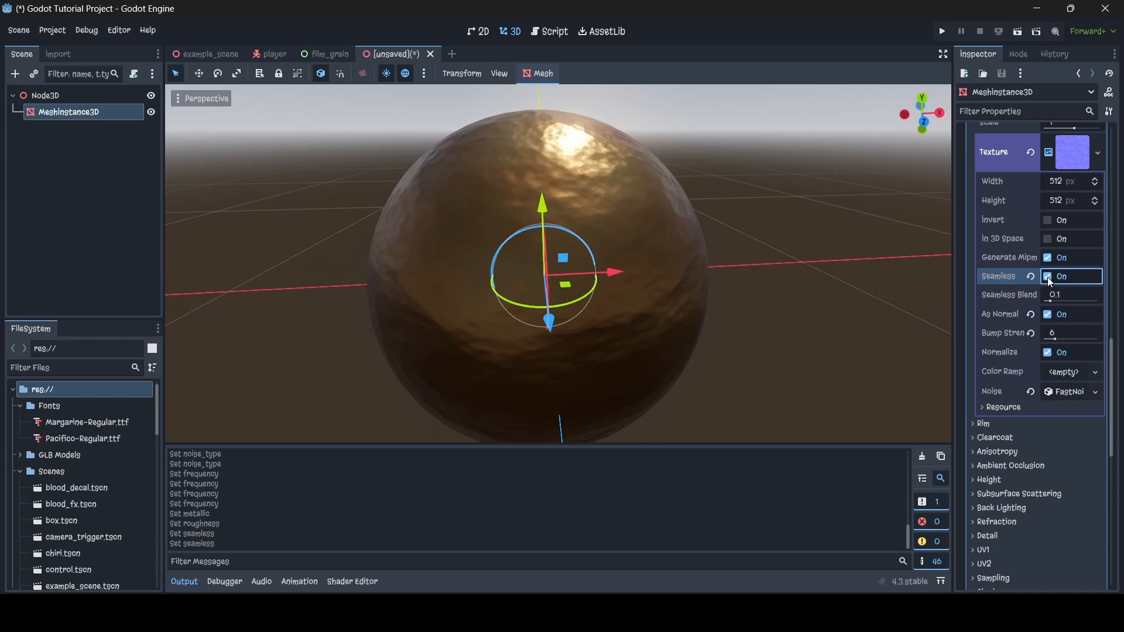
Step: Deselect the sphere and examine its finished material from all sides, both close up and from a distance
click(821, 317)
key(a)
right_drag(821, 317, 913, 317)
right_drag(559, 263, 170, 223)
key(d)
key(w)
key(a)
key(d)
key(s)
key(a)
key(w)
key(d)
key(w)
key(a)
key(d)
right_drag(761, 234, 210, 222)
key(w)
right_drag(562, 234, 647, 227)
key(a)
key(d)
key(a)
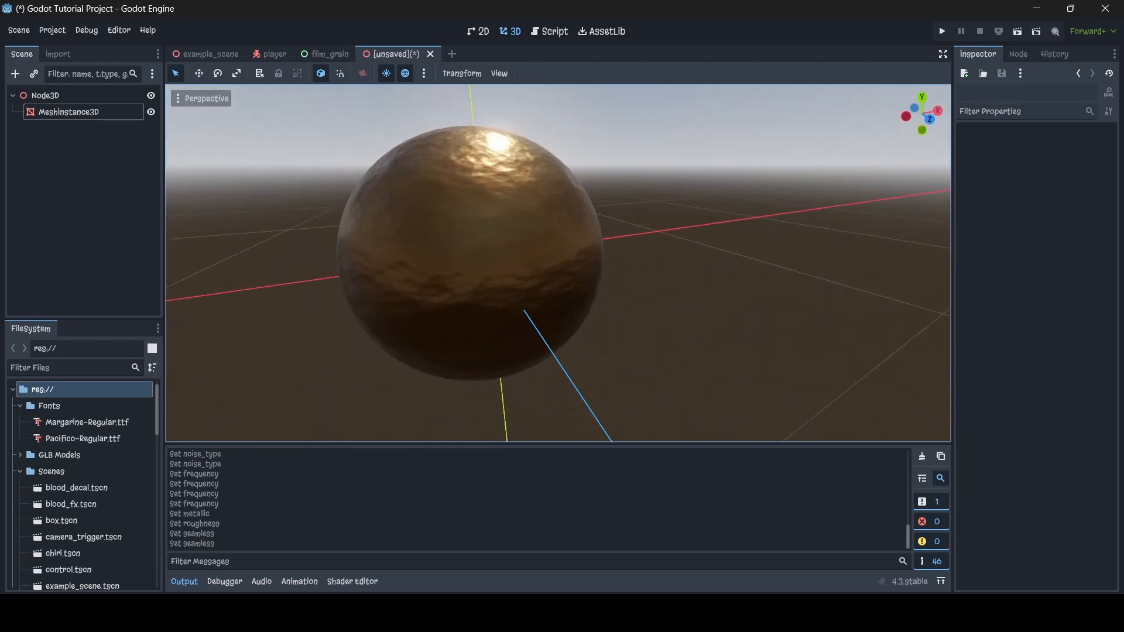
key(s)
key(d)
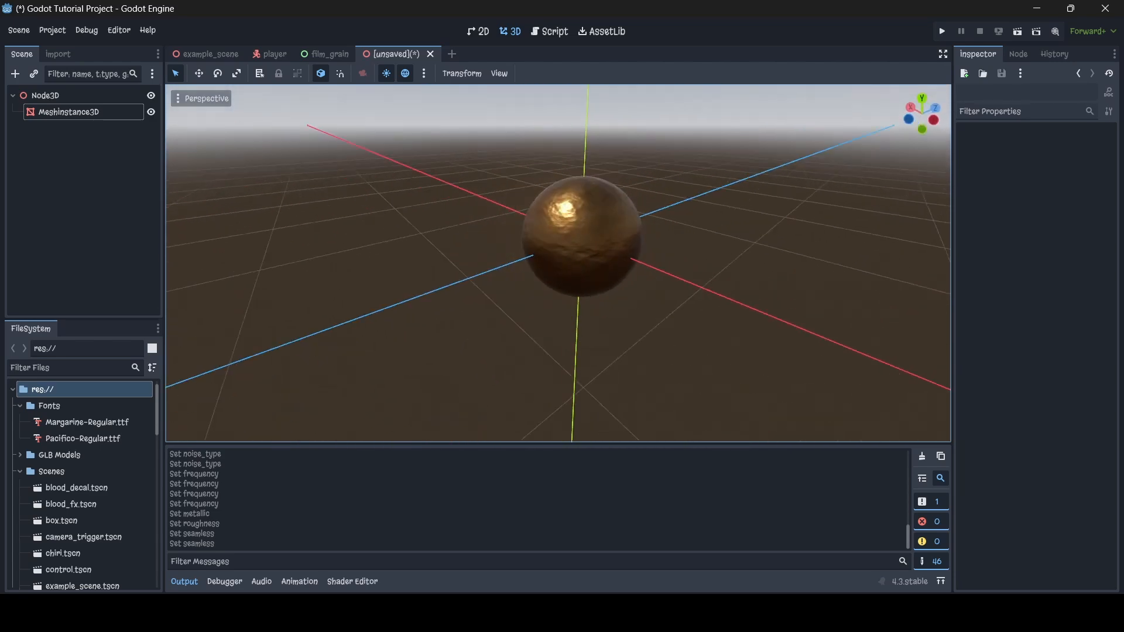
key(s)
key(a)
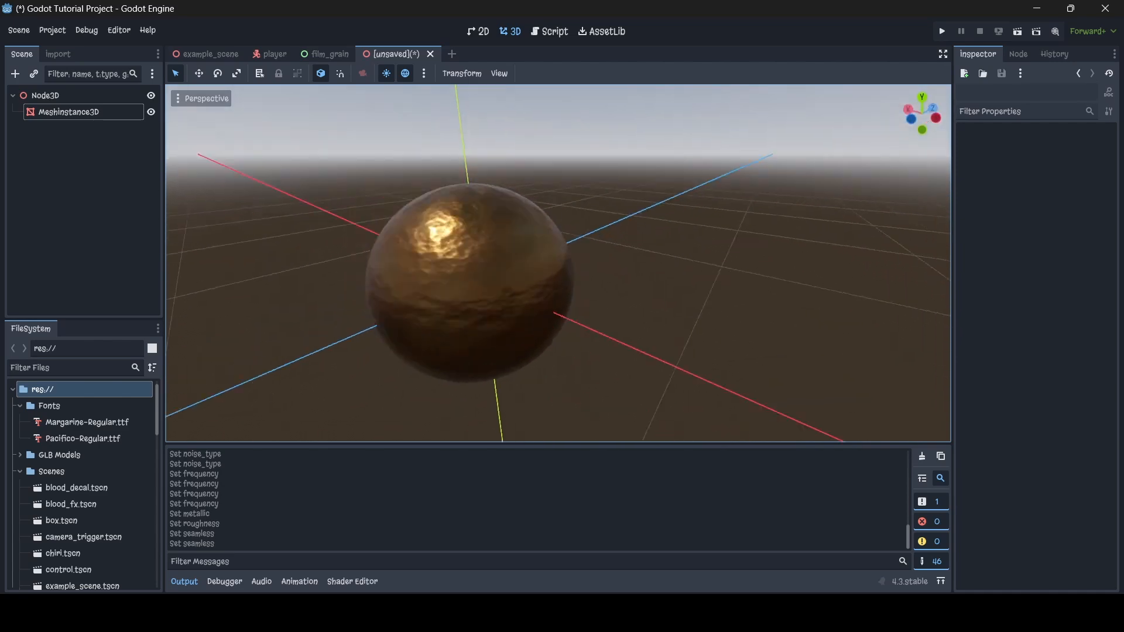
key(d)
key(a)
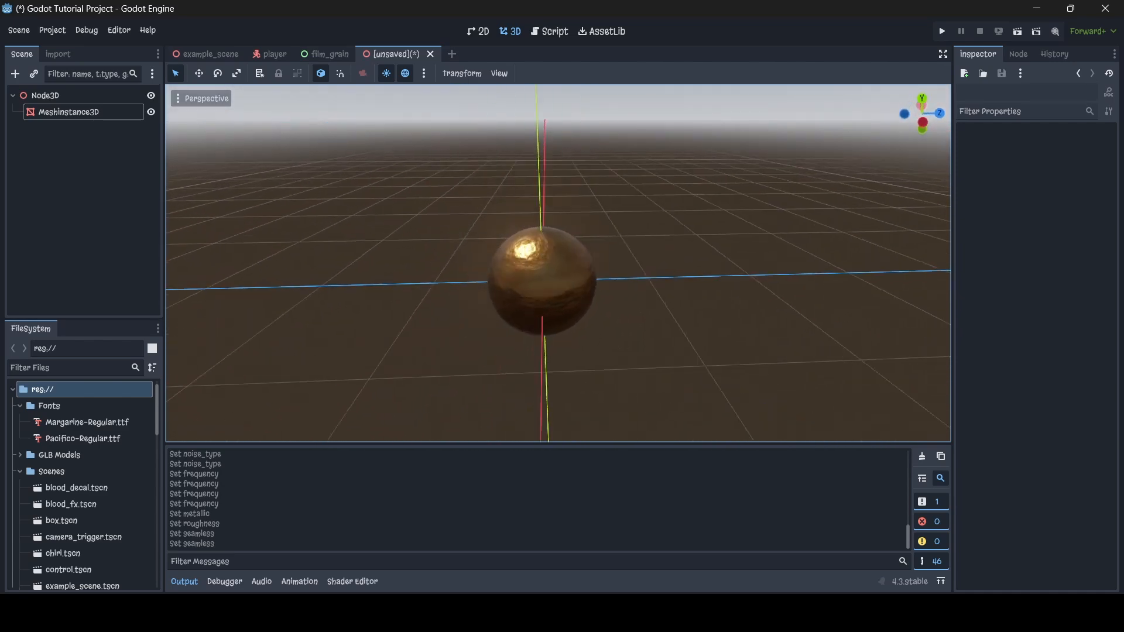